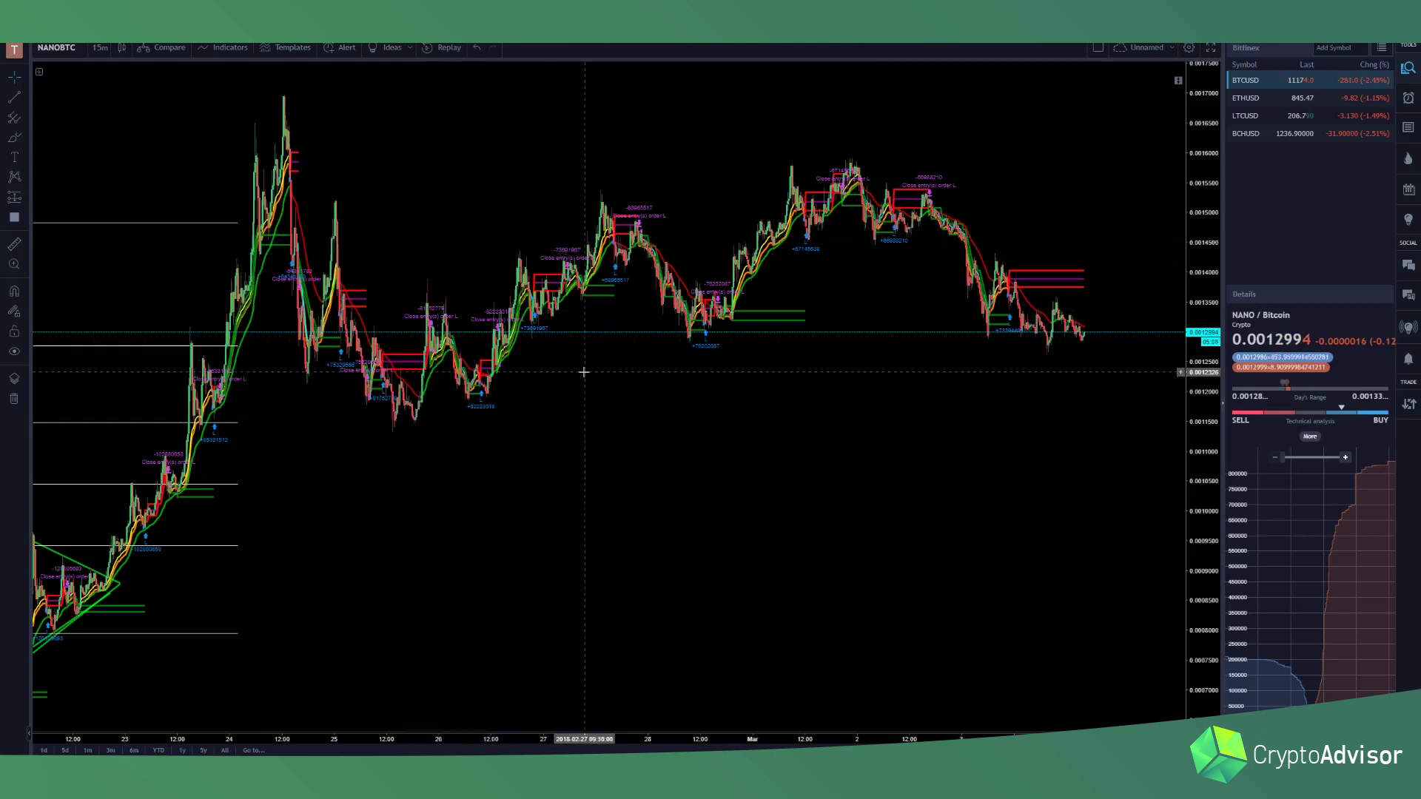
- Pan and zoom the NANO/BTC 15-minute chart from 23 Feb to early March to inspect strategy markers
left_click_drag(538, 451, 607, 399)
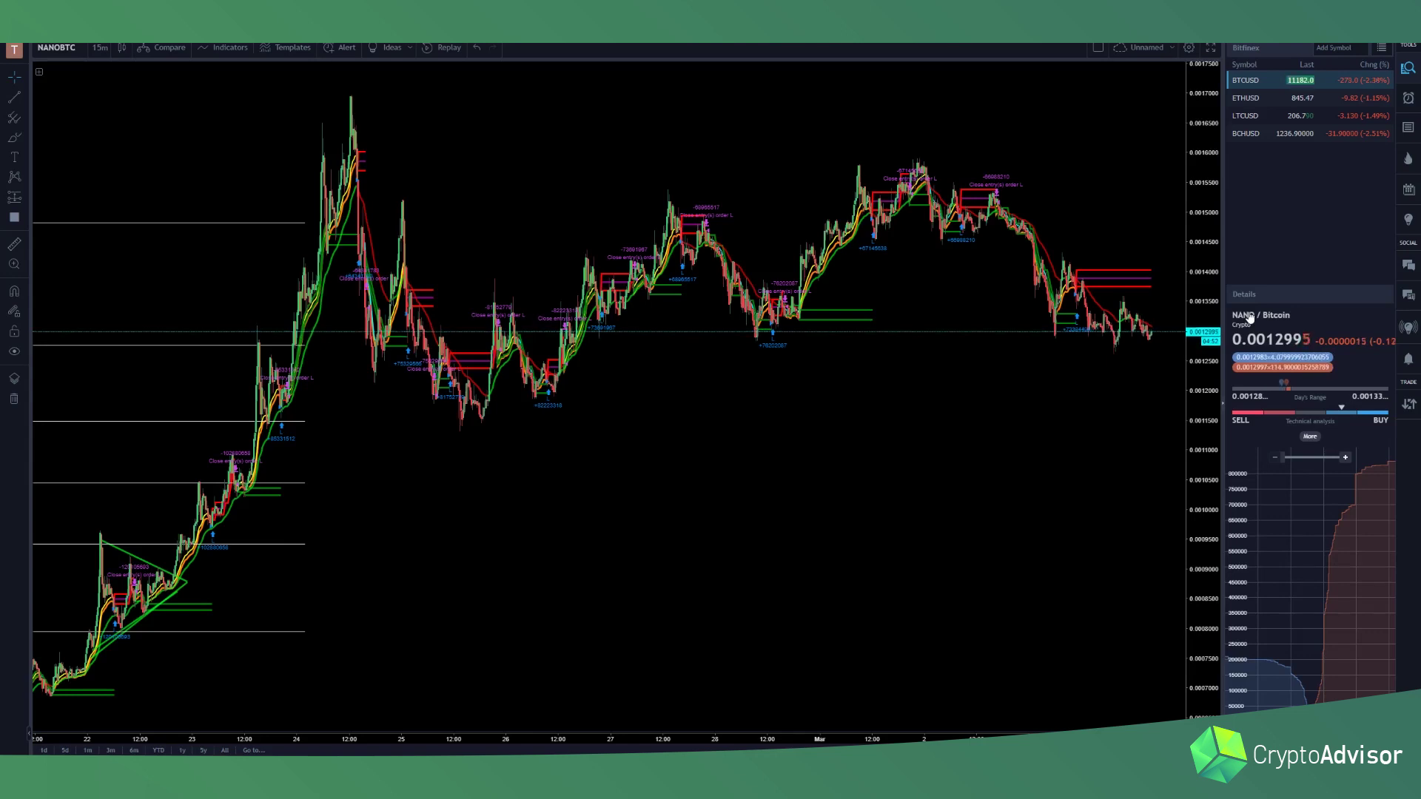
scroll(815, 170, "up", 3)
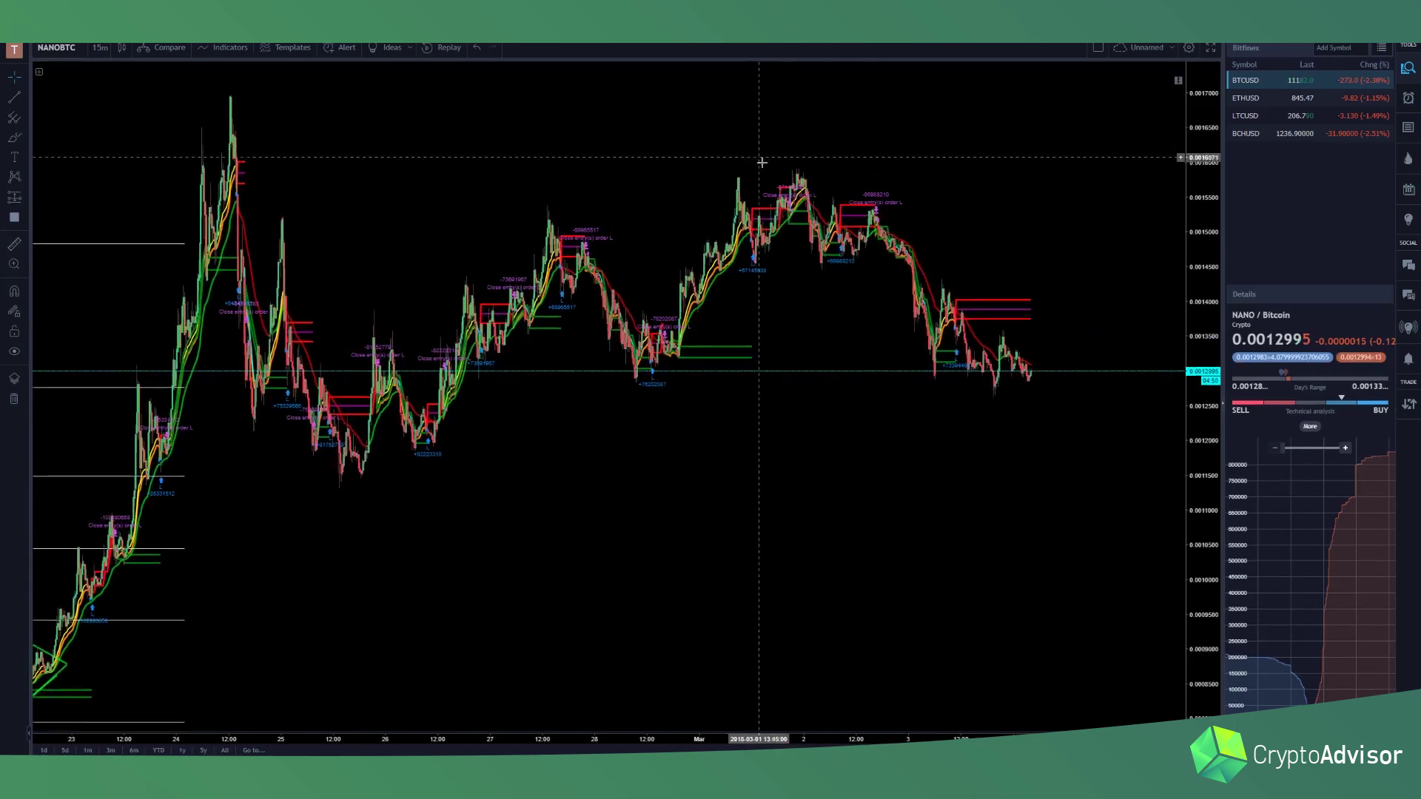
left_click_drag(772, 246, 974, 244)
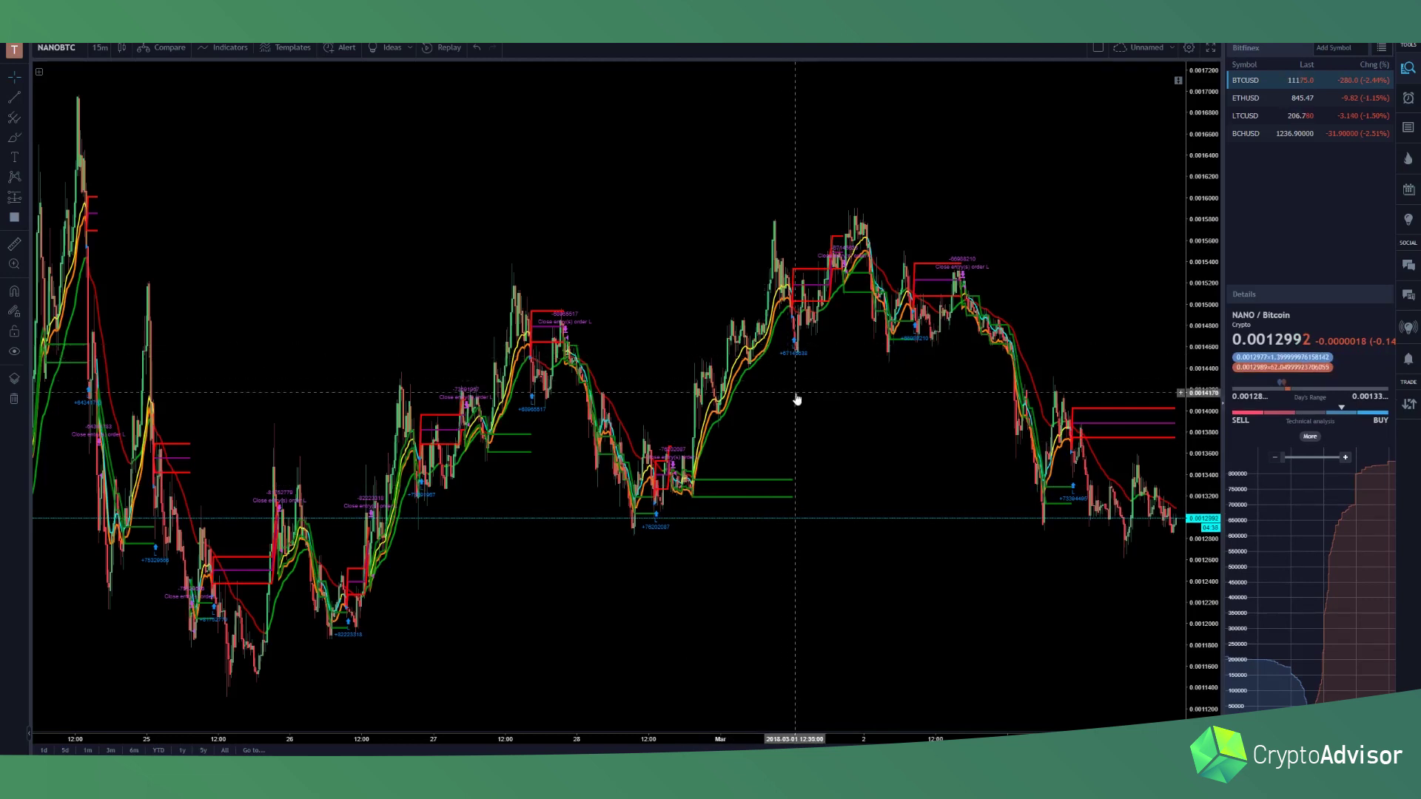
scroll(784, 399, "right", 3)
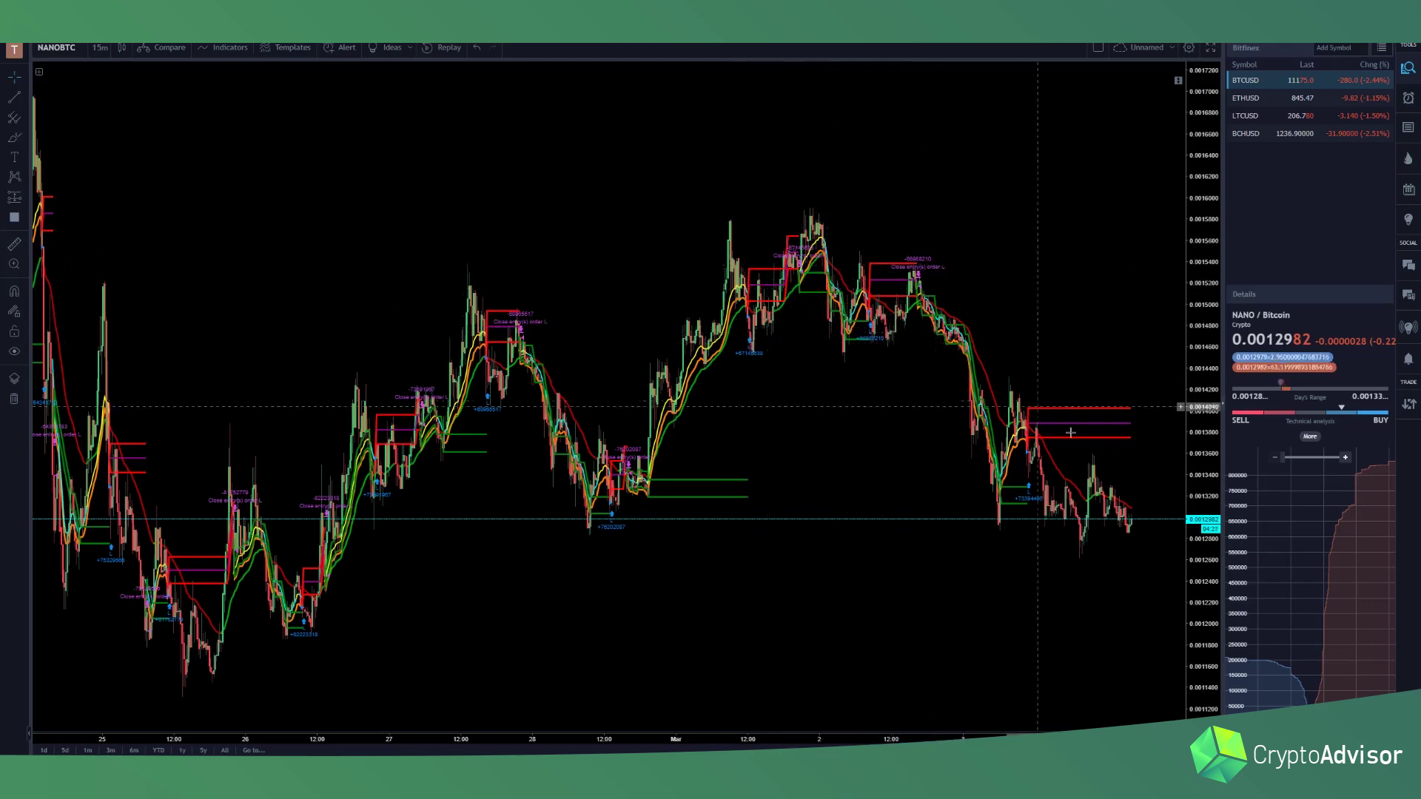
scroll(1071, 433, "down", 2)
scroll(748, 457, "left", 5)
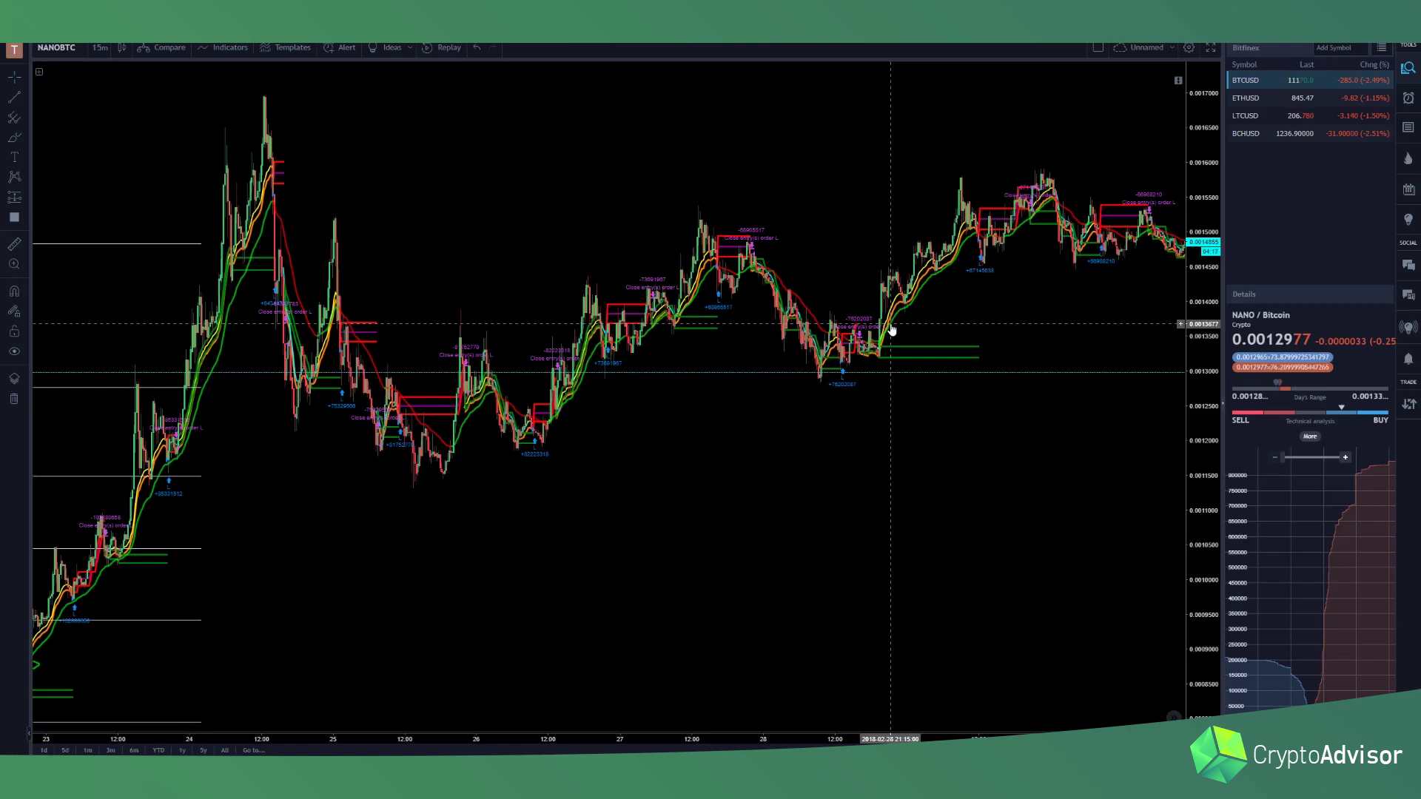
left_click_drag(644, 444, 382, 453)
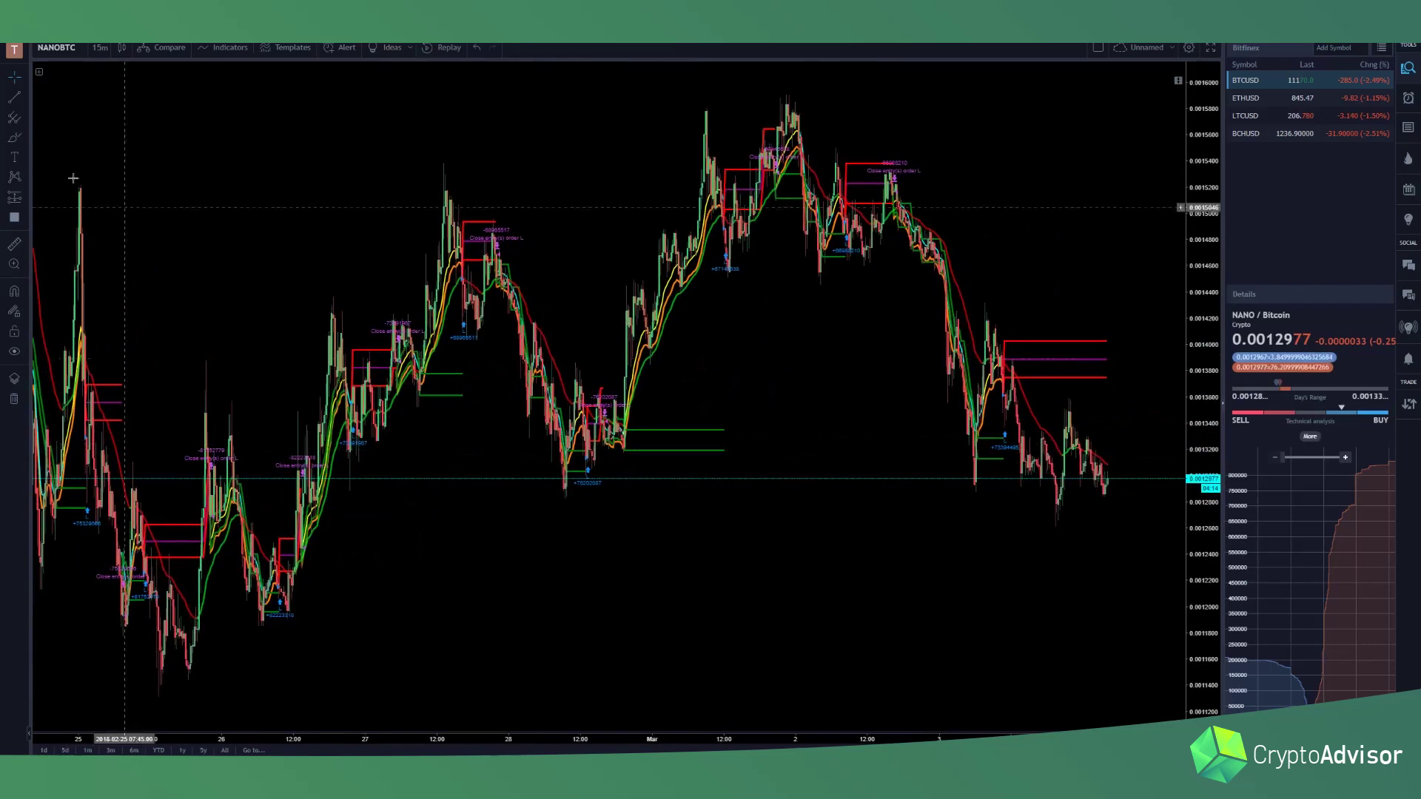
- Expand the chart legend to list the indicators, browse the Indicators list, then close it
left_click(41, 75)
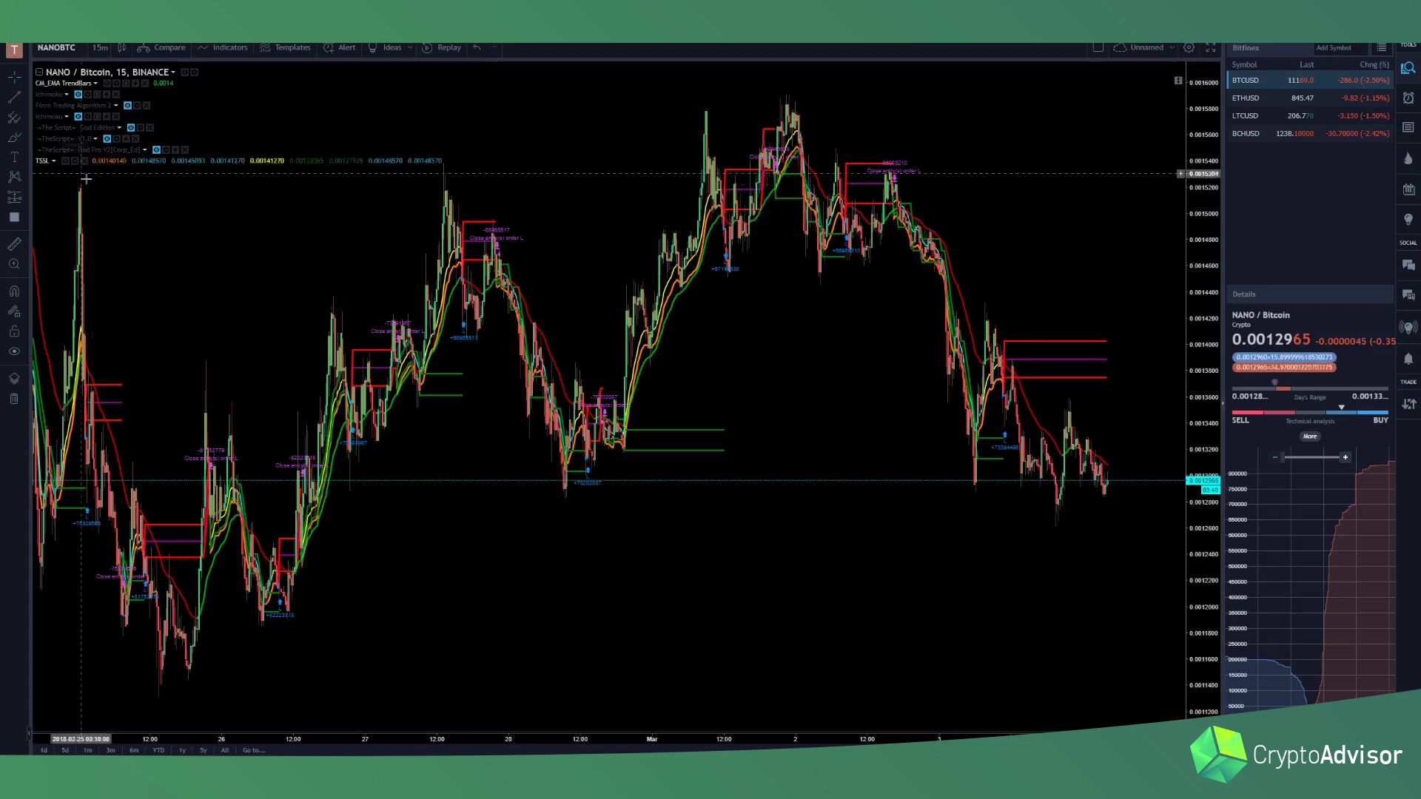
left_click(240, 52)
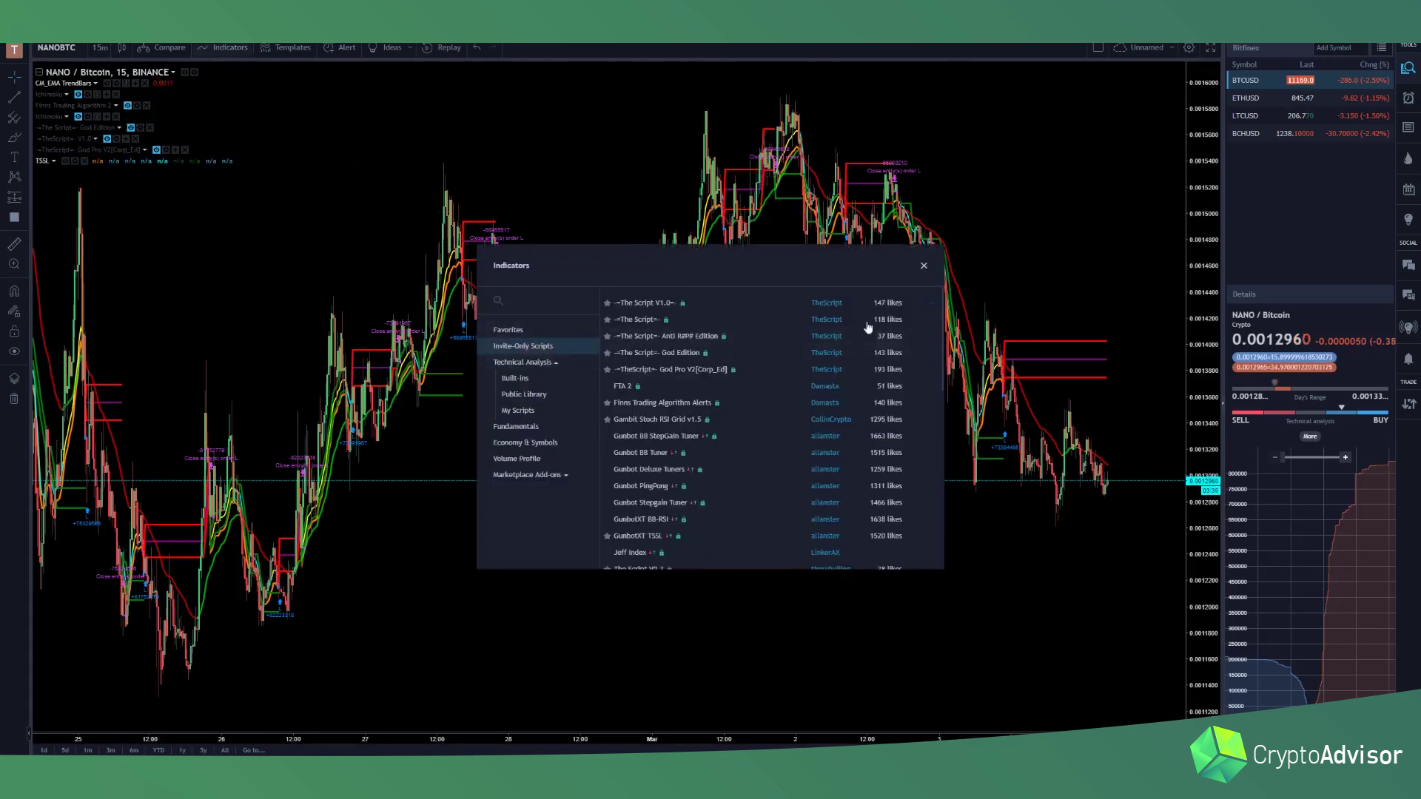
scroll(730, 428, "down", 2)
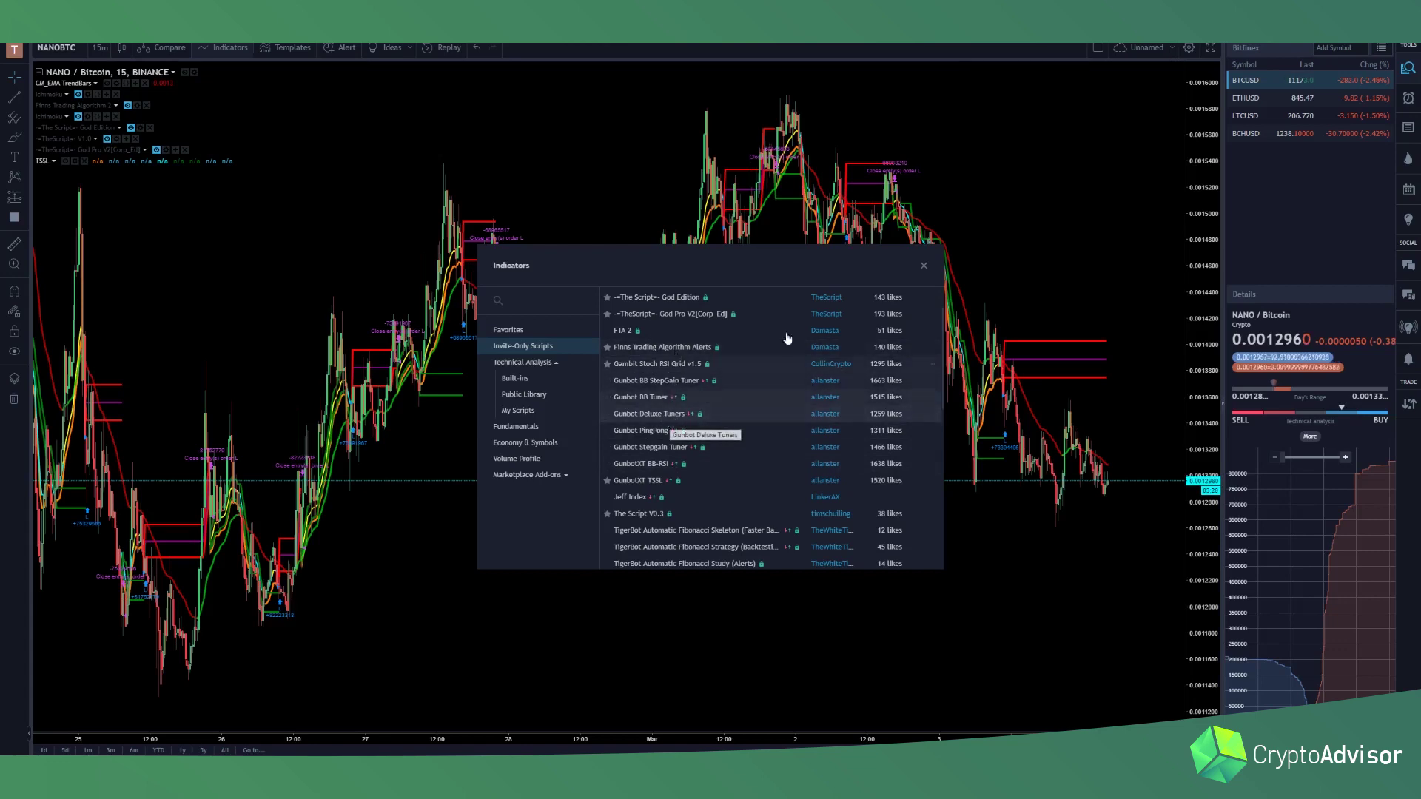
left_click(923, 268)
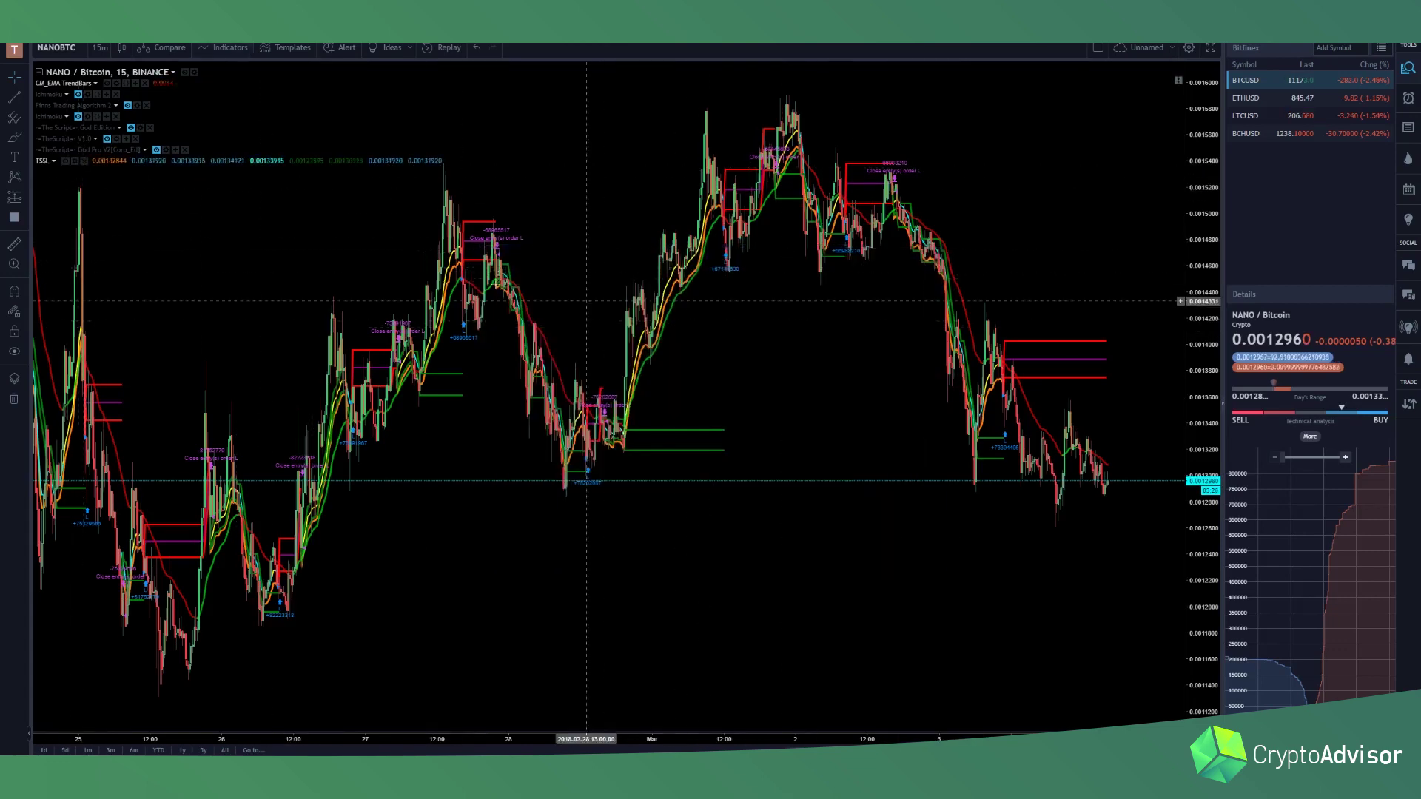
- Open TSSL's settings and review BUY_LEVEL 0.8, BUY_RANGE 0.6 and SELL_RANGE 1
scroll(358, 286, "up", 2)
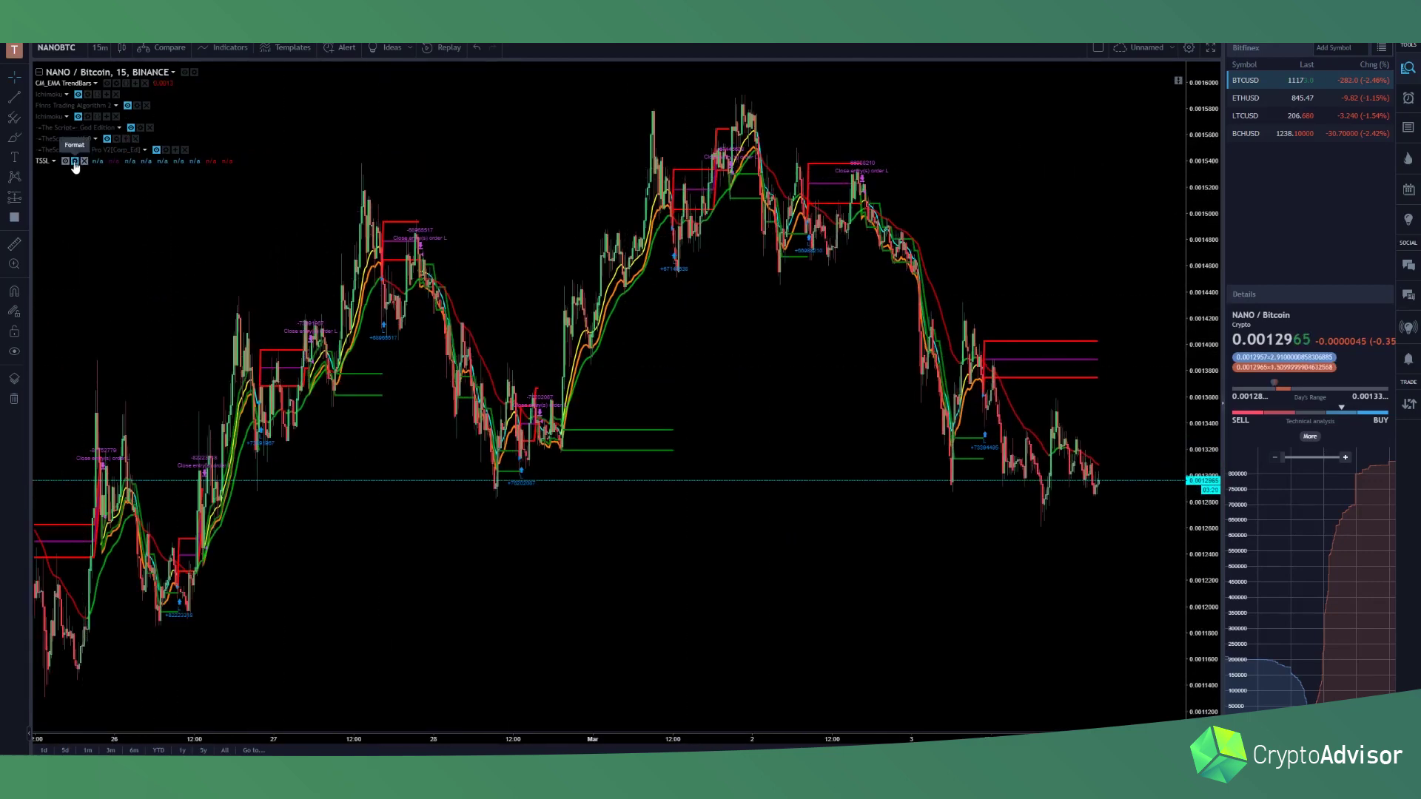
left_click(74, 162)
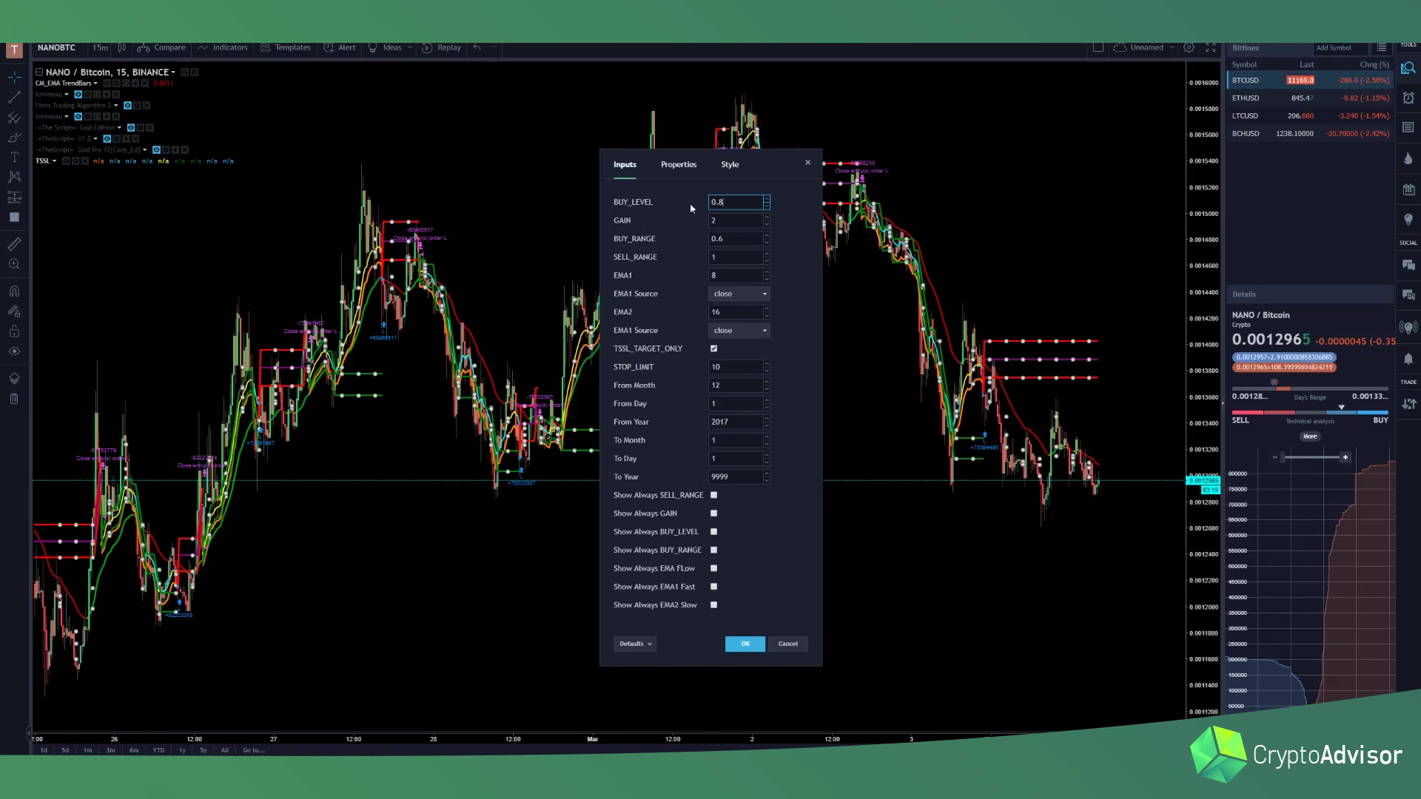
left_click(748, 238)
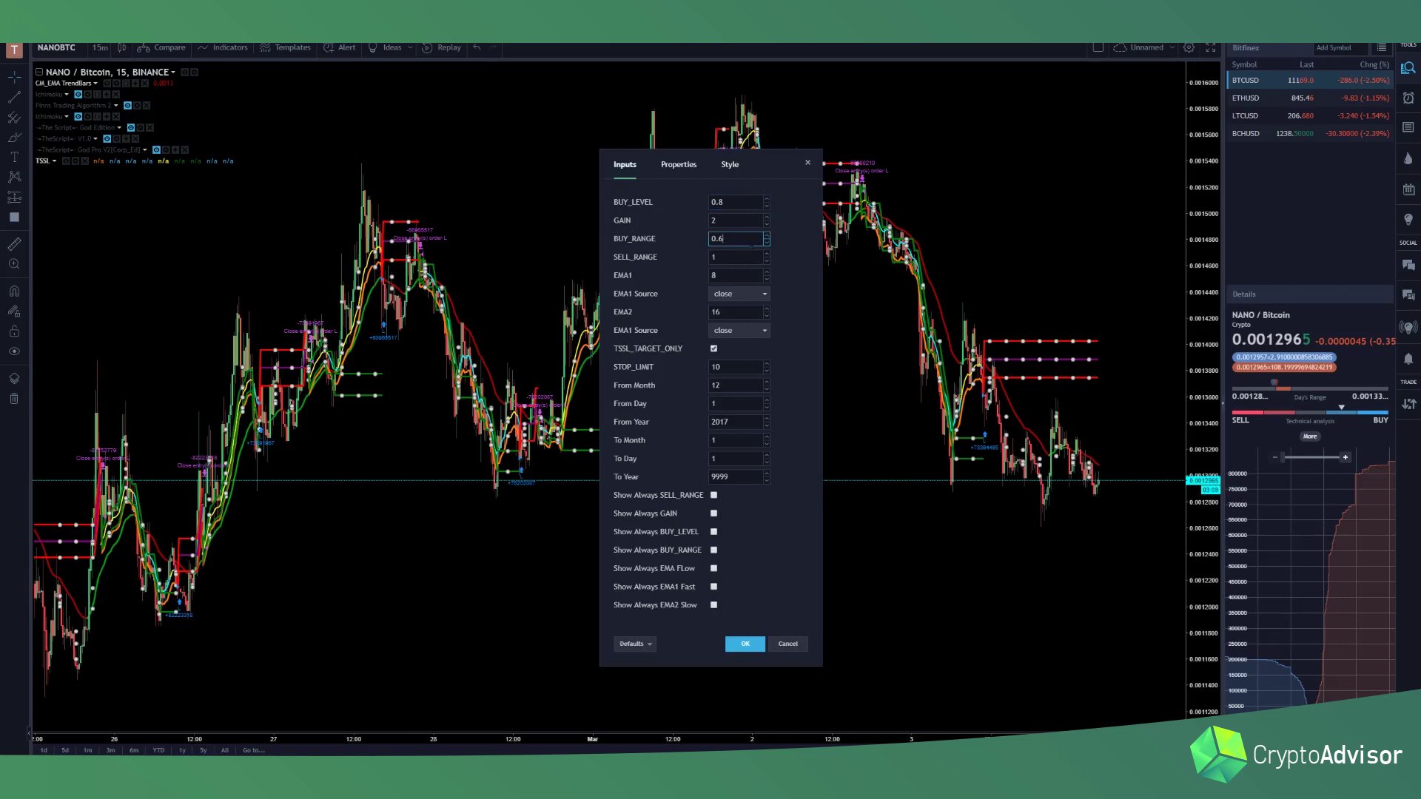
key("Tab")
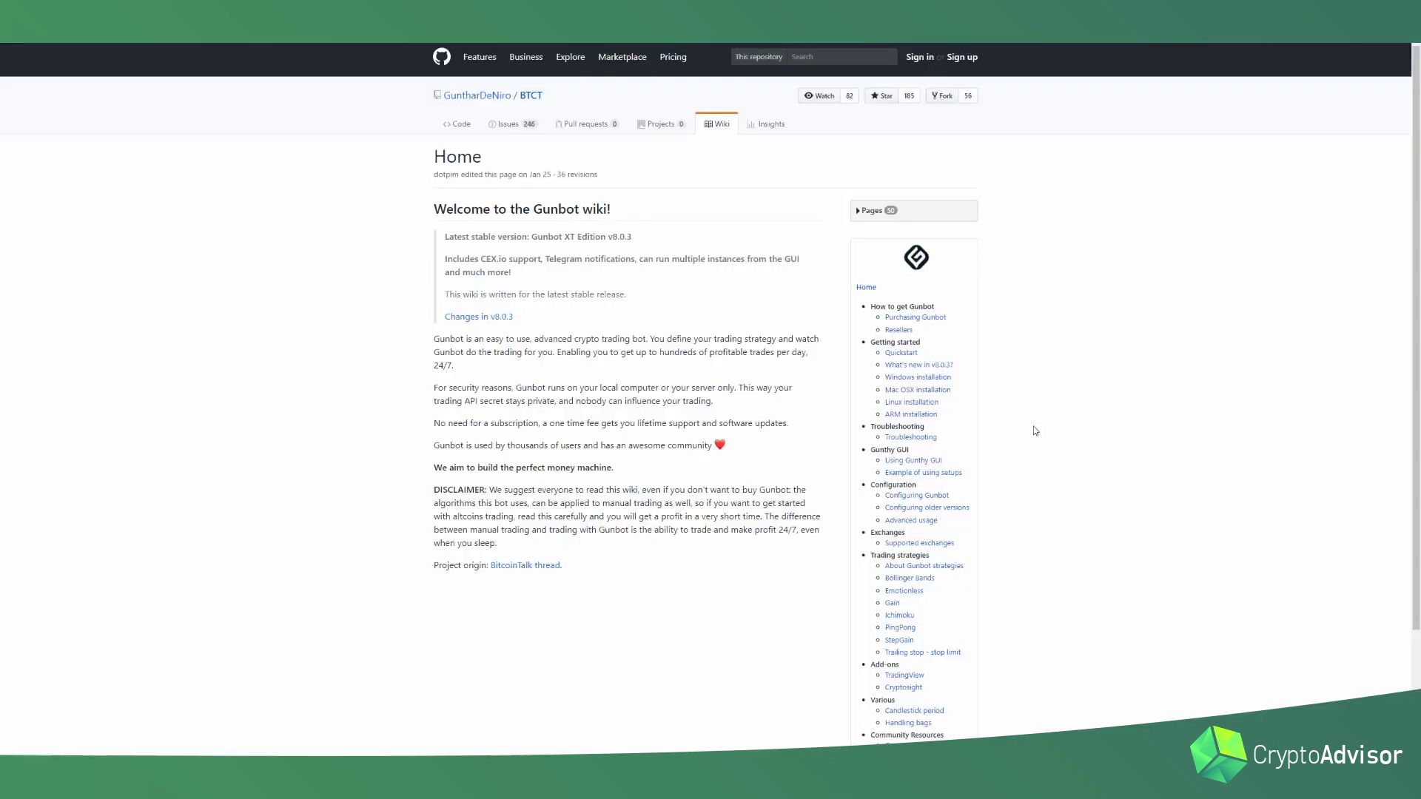
scroll(1032, 436, "down", 1)
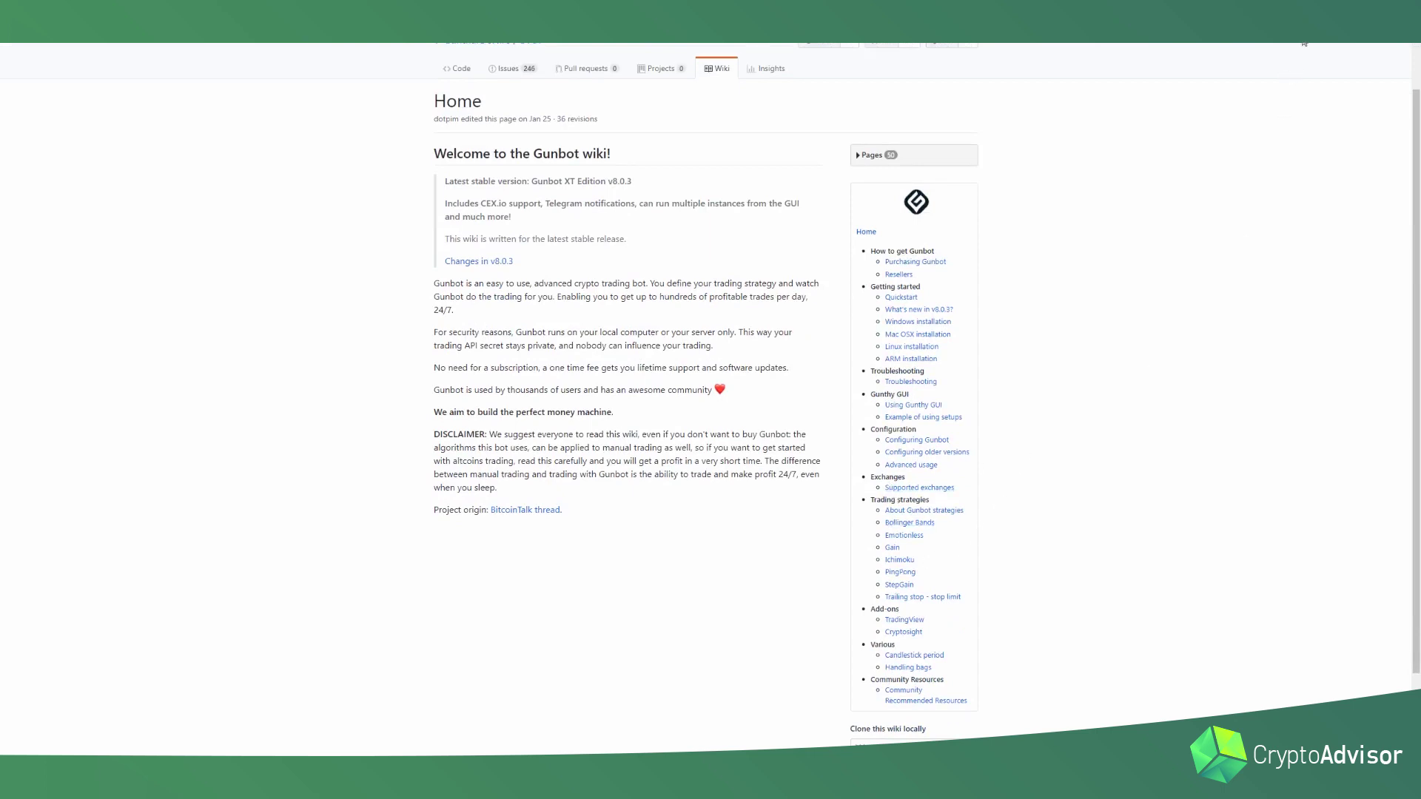
- Zoom the browser's wiki page to about 150%
left_click(1396, 42)
left_click(1382, 147)
left_click(1381, 146)
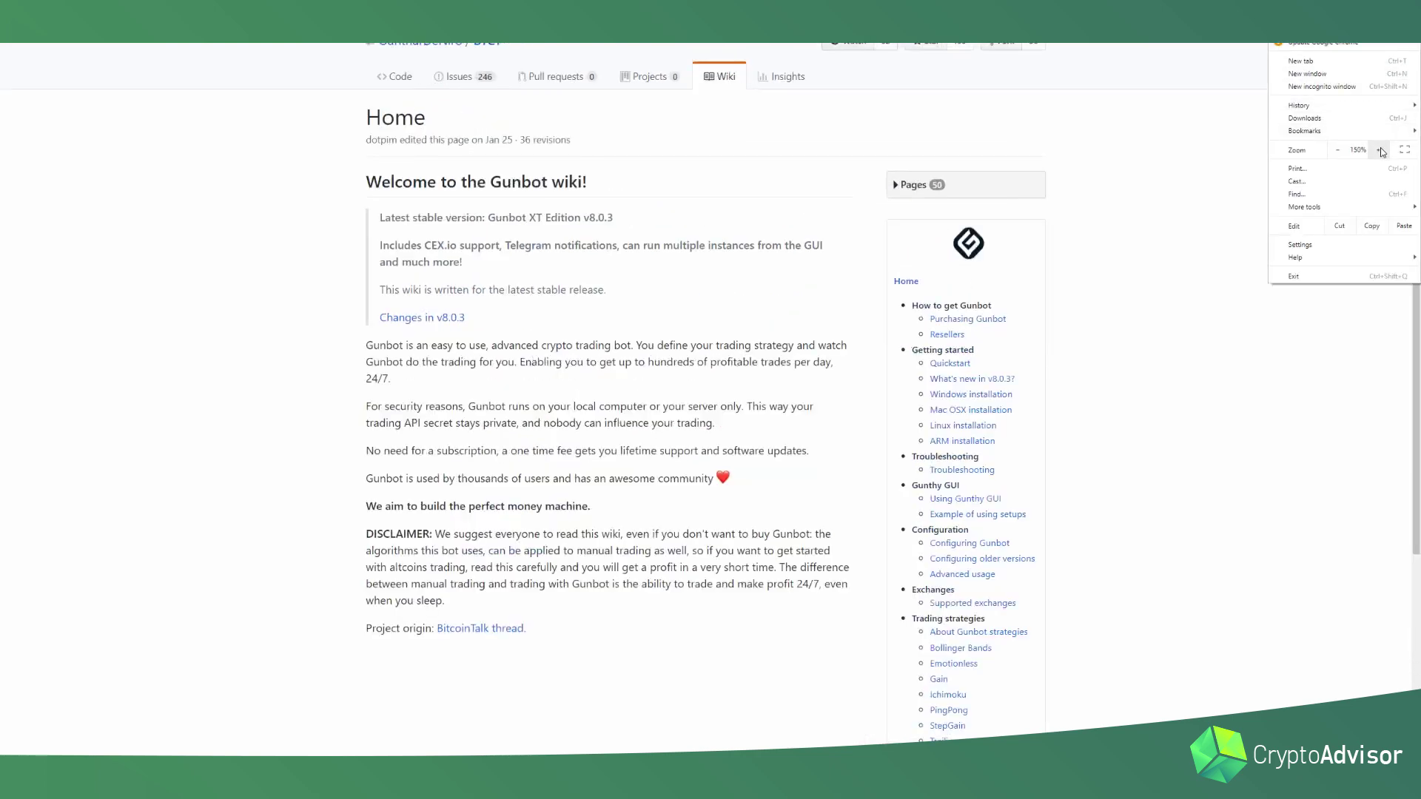
left_click(1382, 146)
left_click(1181, 514)
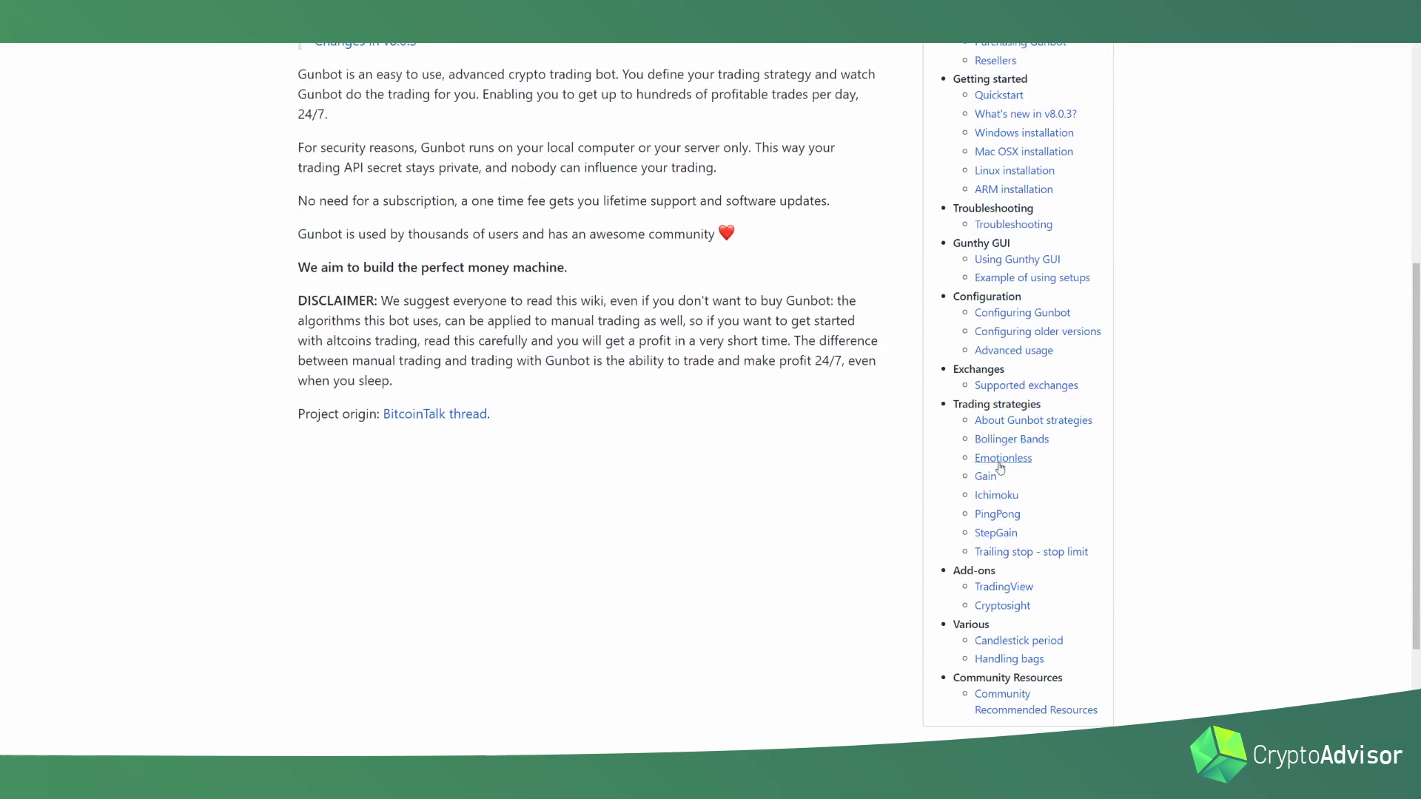
- Open the wiki's TSSL page and highlight the PERIOD and BUY_LEVEL settings rows
left_click(1043, 555)
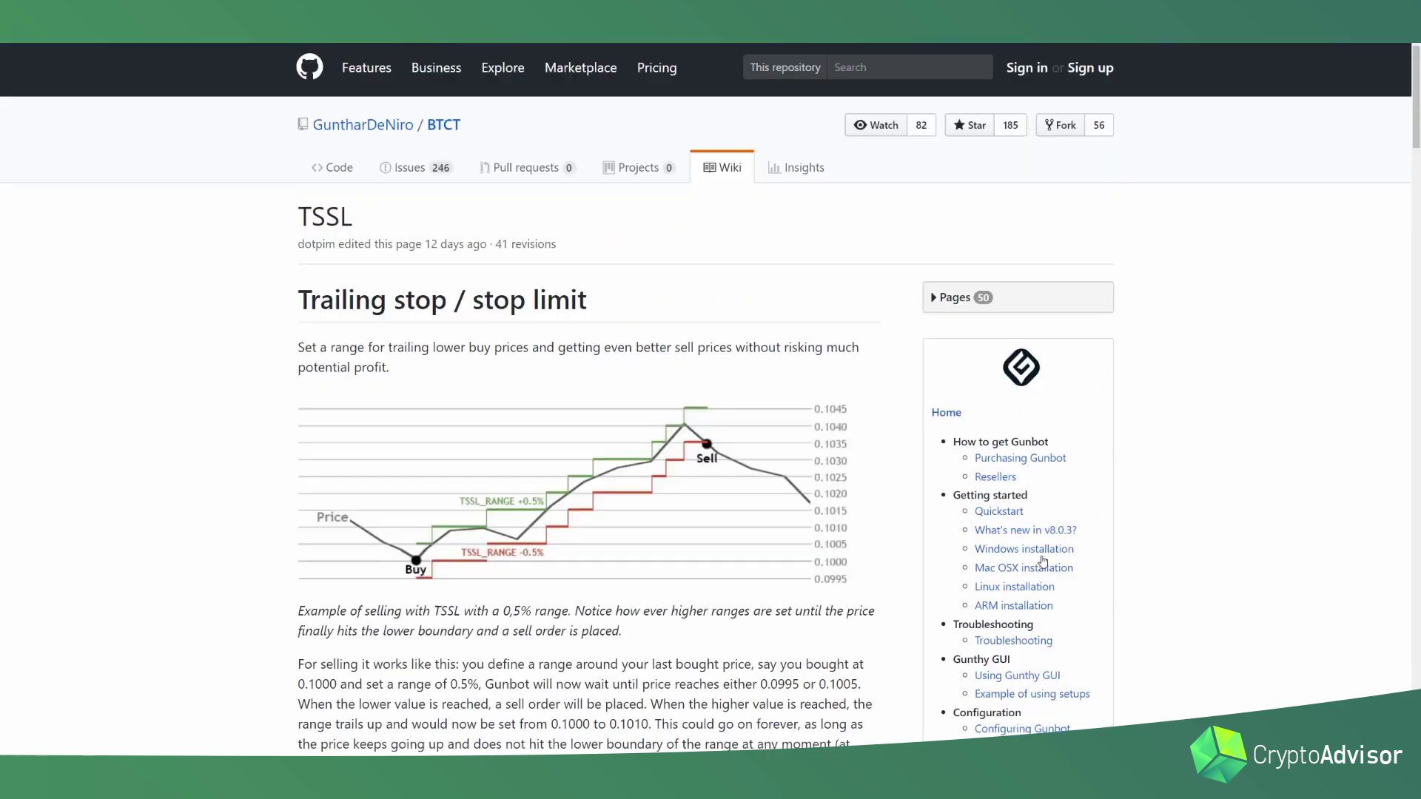
scroll(953, 495, "down", 15)
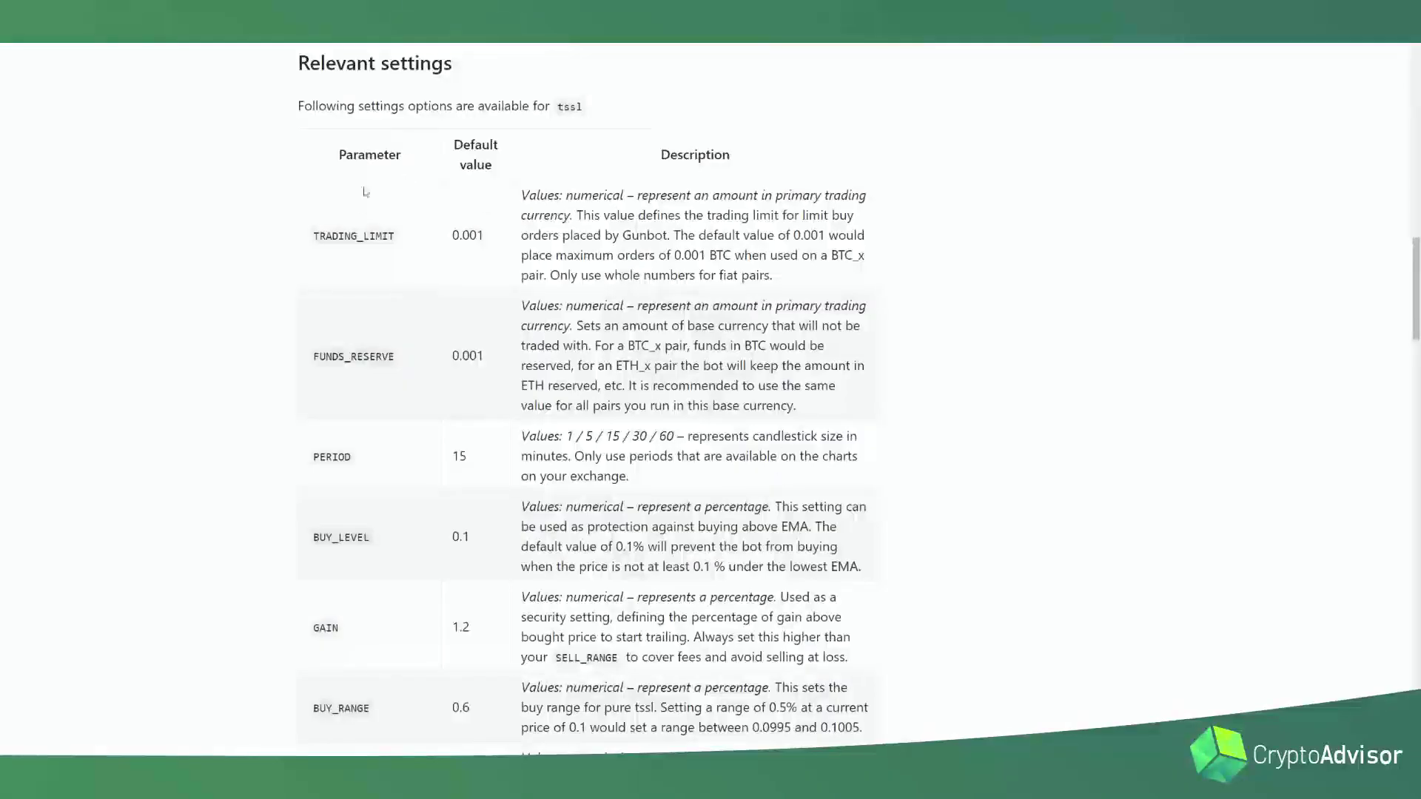
left_click_drag(525, 465, 862, 510)
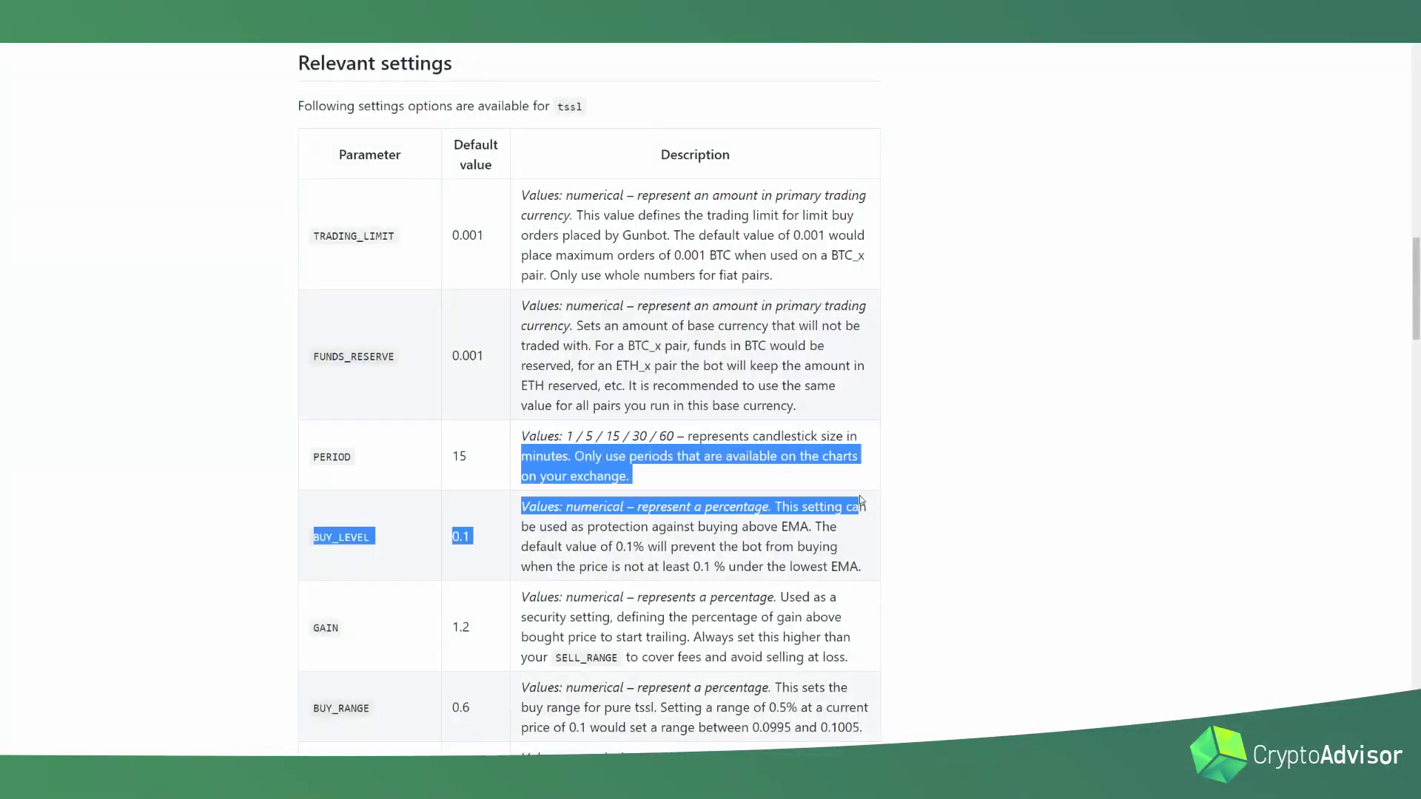
left_click_drag(521, 547, 832, 567)
left_click(479, 201)
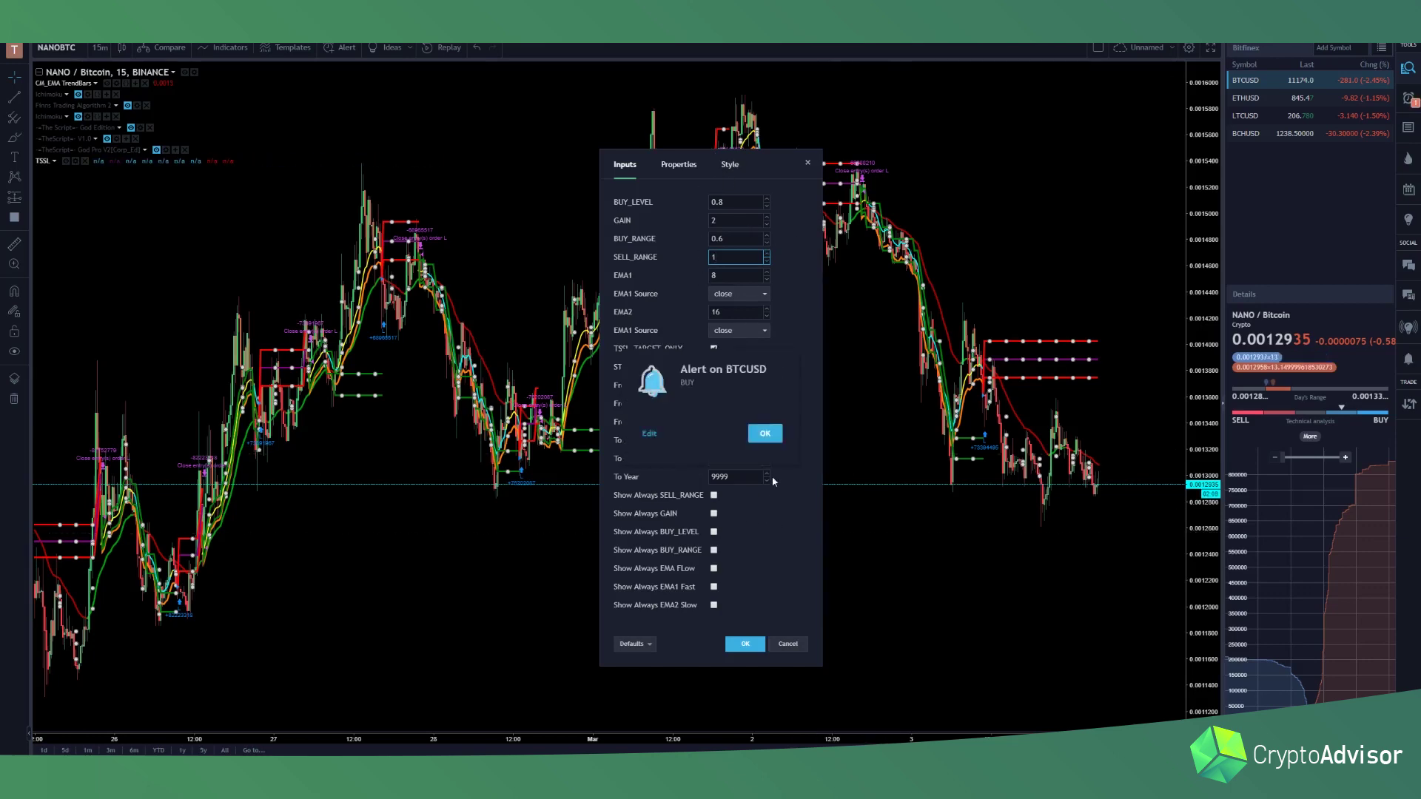
- Apply the TSSL input settings, dismiss the BTCUSD alert, and pan the chart
key("Return")
left_click(767, 437)
scroll(739, 392, "down", 3)
left_click_drag(793, 460, 592, 395)
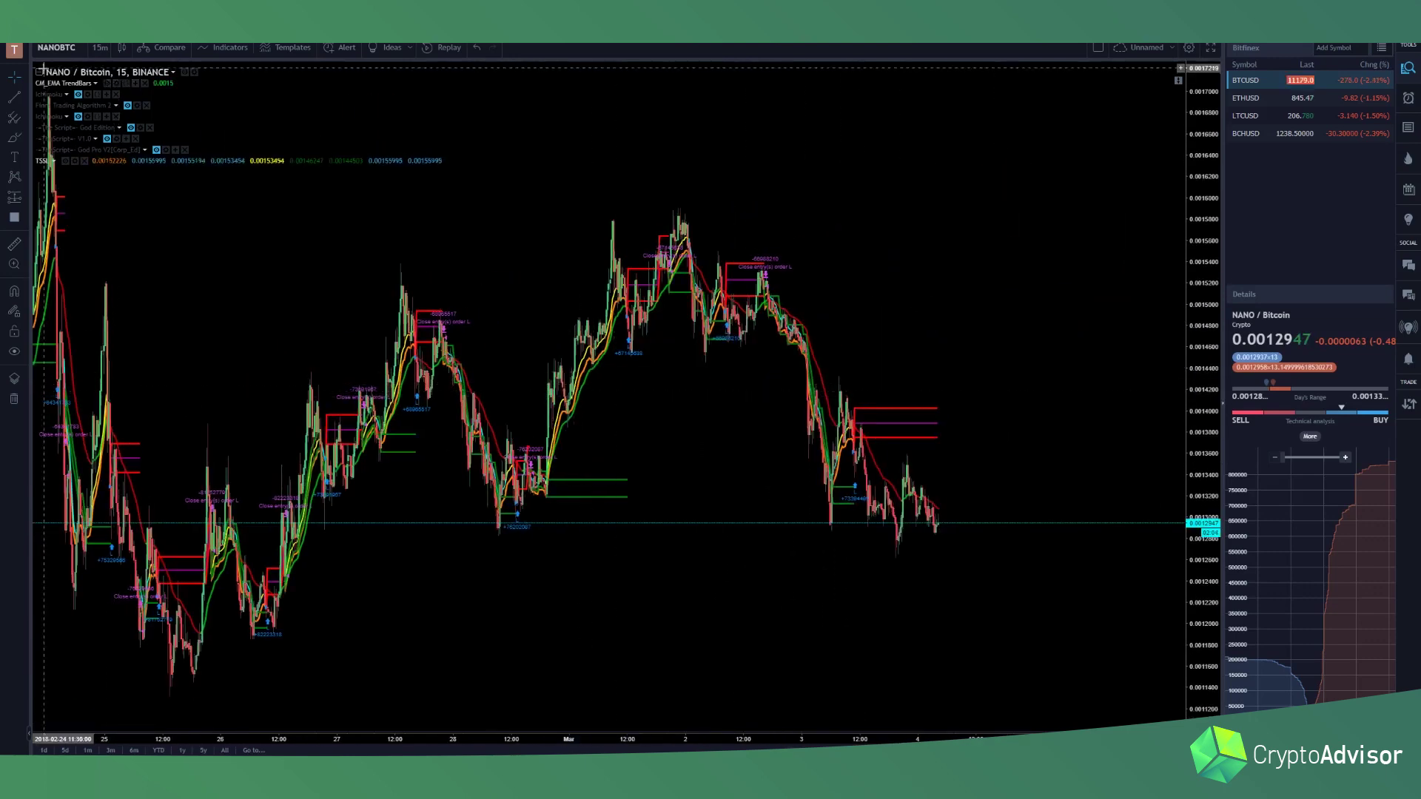
scroll(302, 195, "down", 2)
- Keep the 15-minute timeframe and pan the chart to show 26 Feb to 4 Mar
left_click(99, 48)
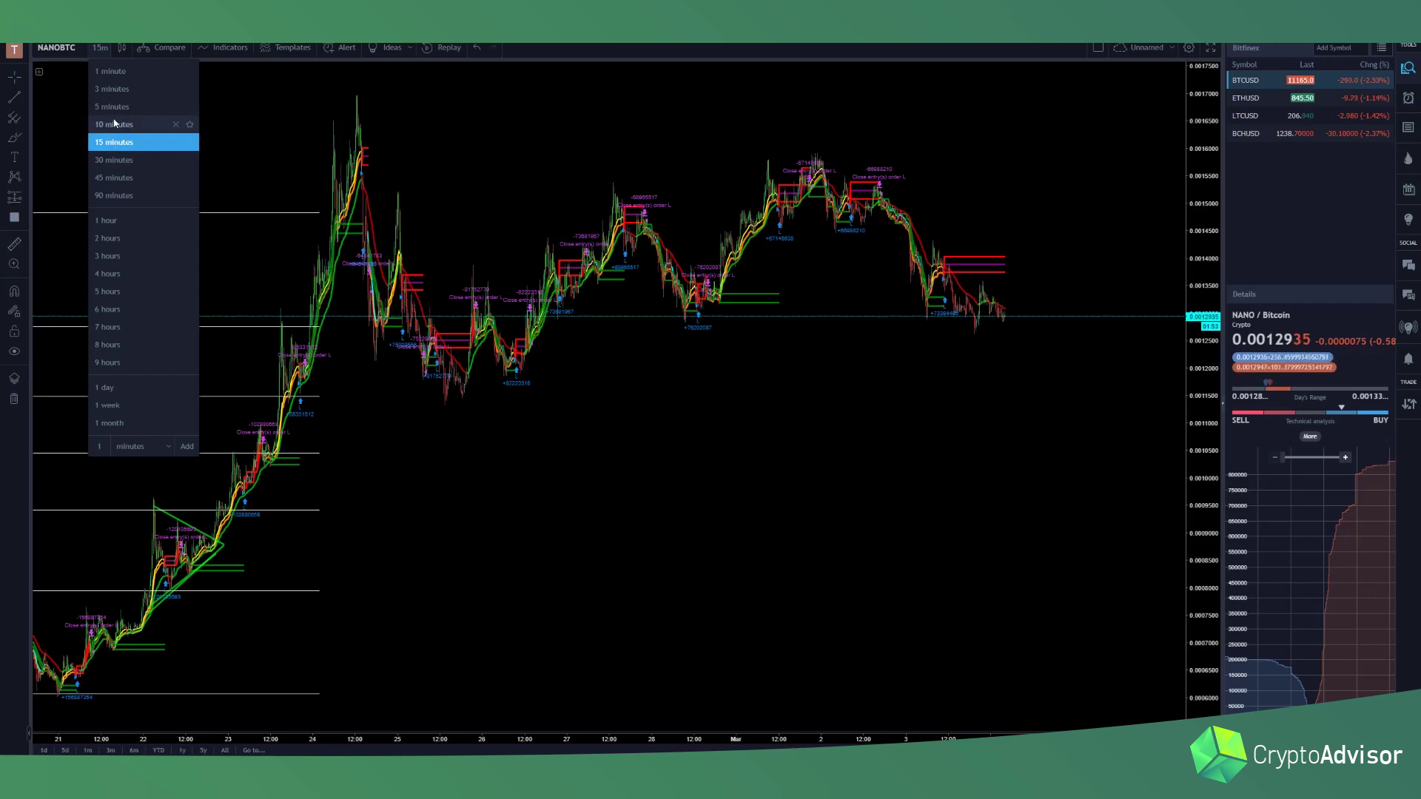
left_click(553, 439)
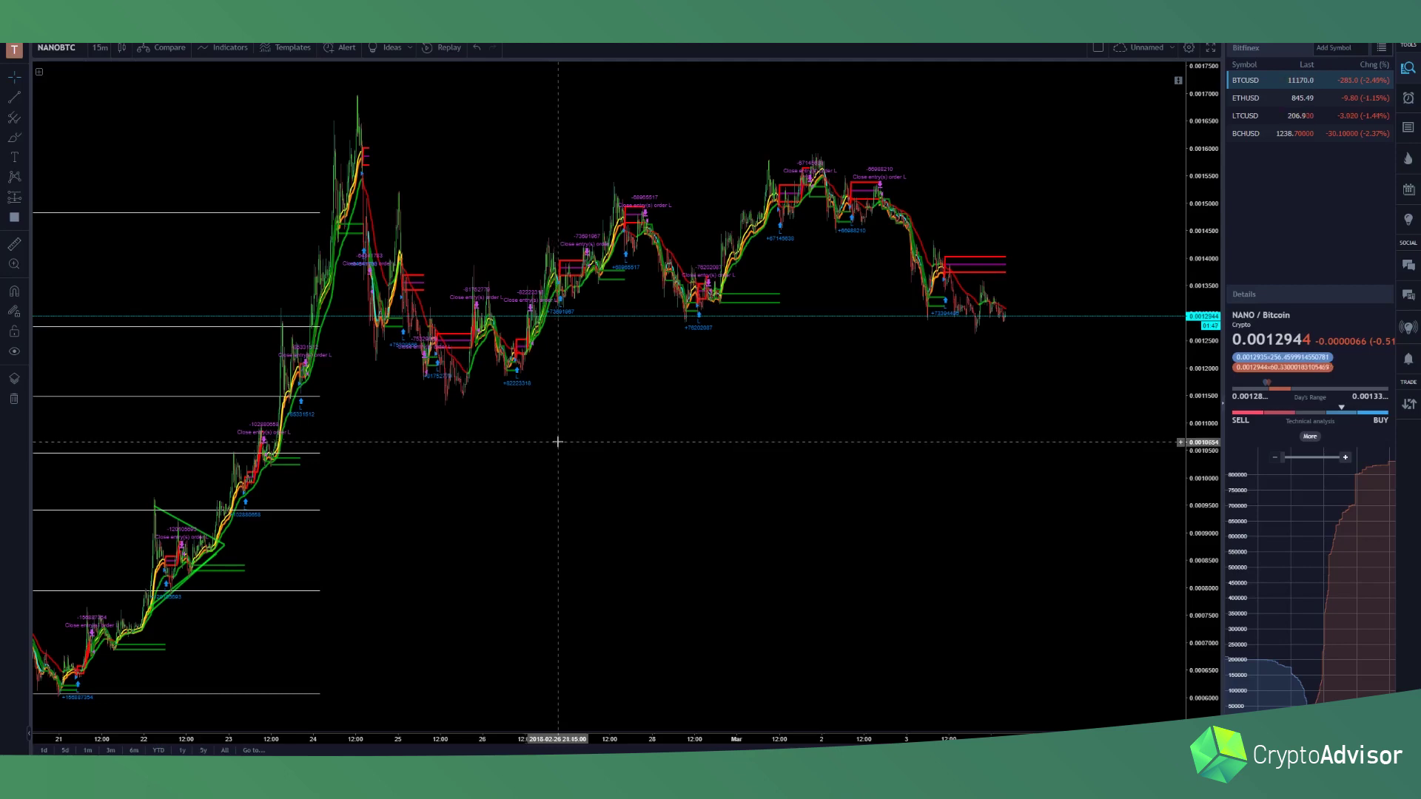
scroll(554, 439, "up", 5)
left_click_drag(555, 438, 633, 455)
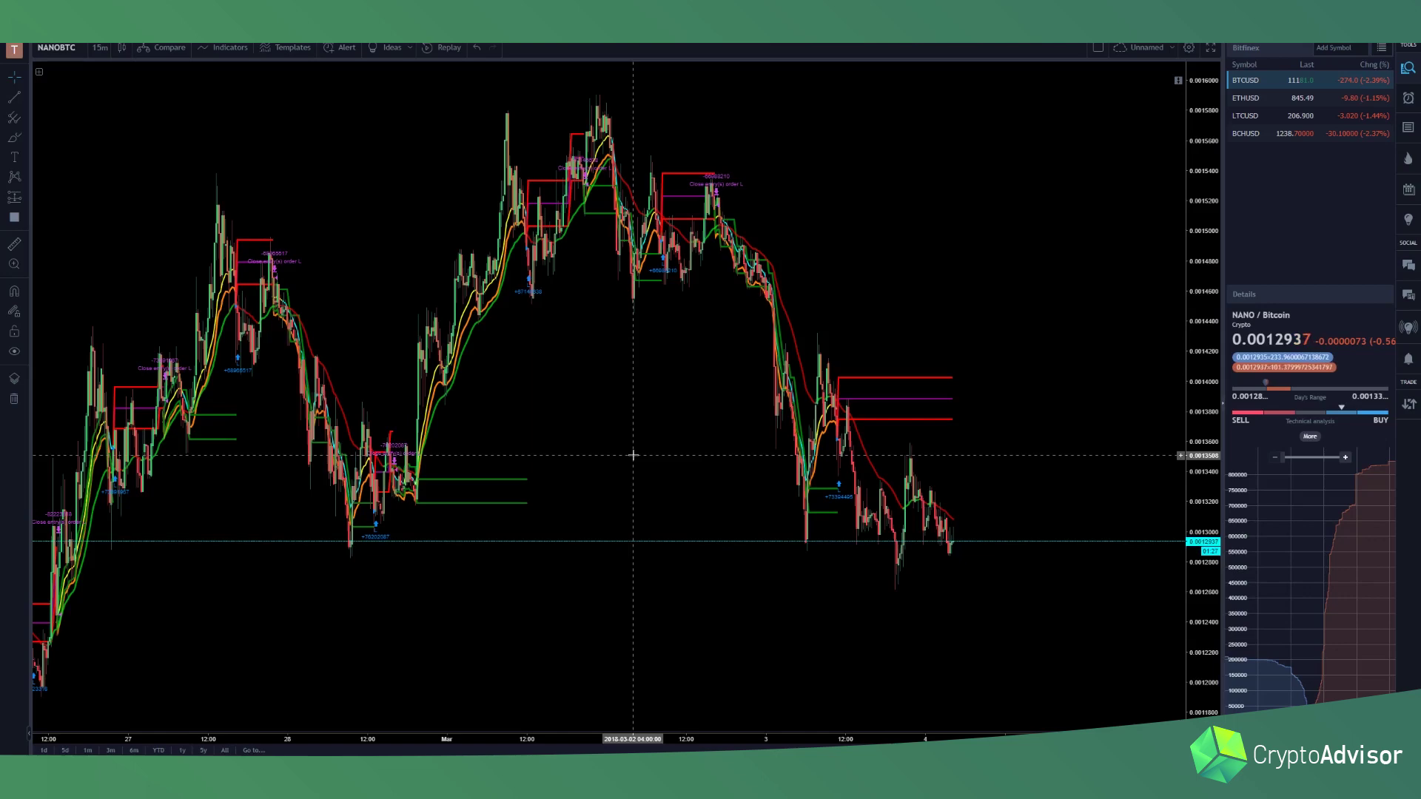
scroll(622, 444, "down", 2)
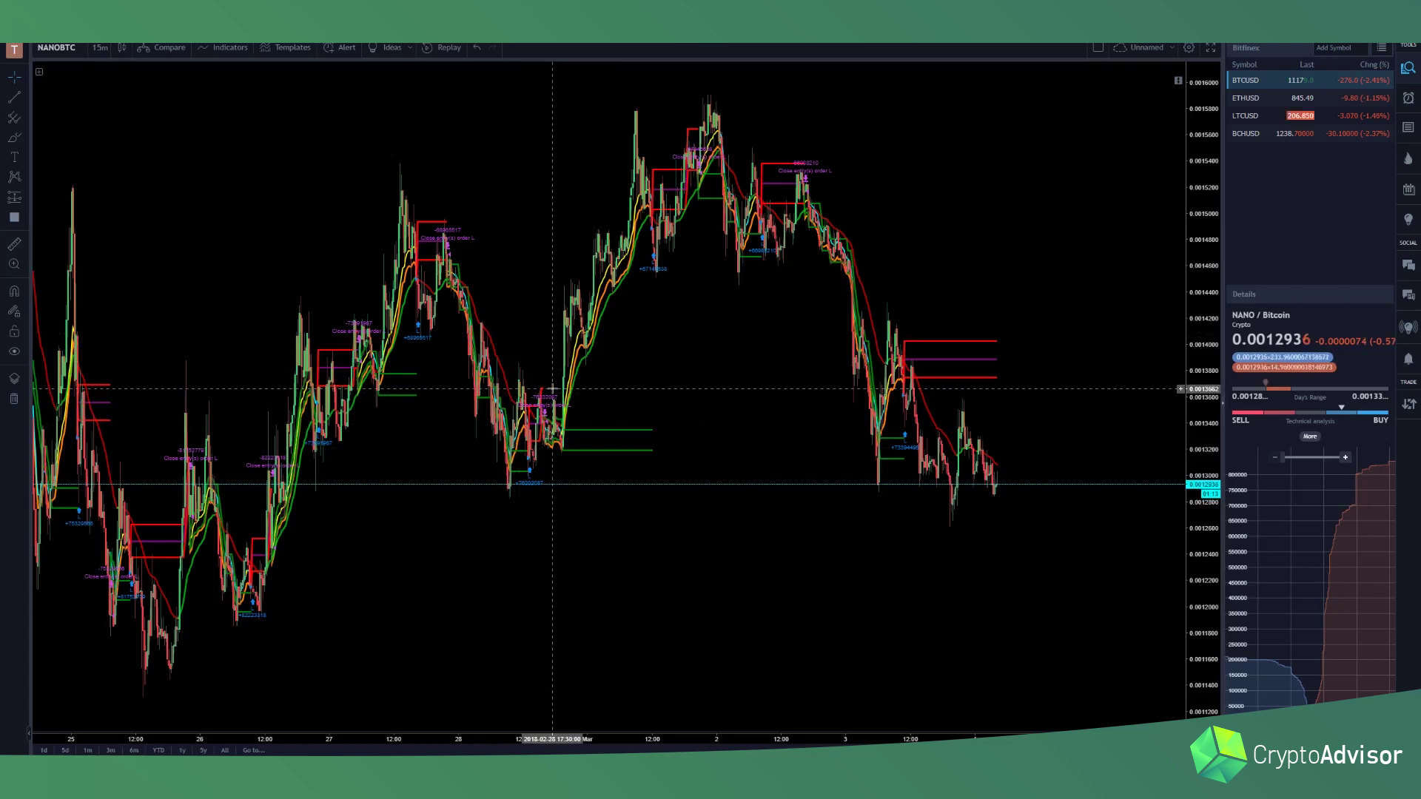
scroll(530, 380, "down", 3)
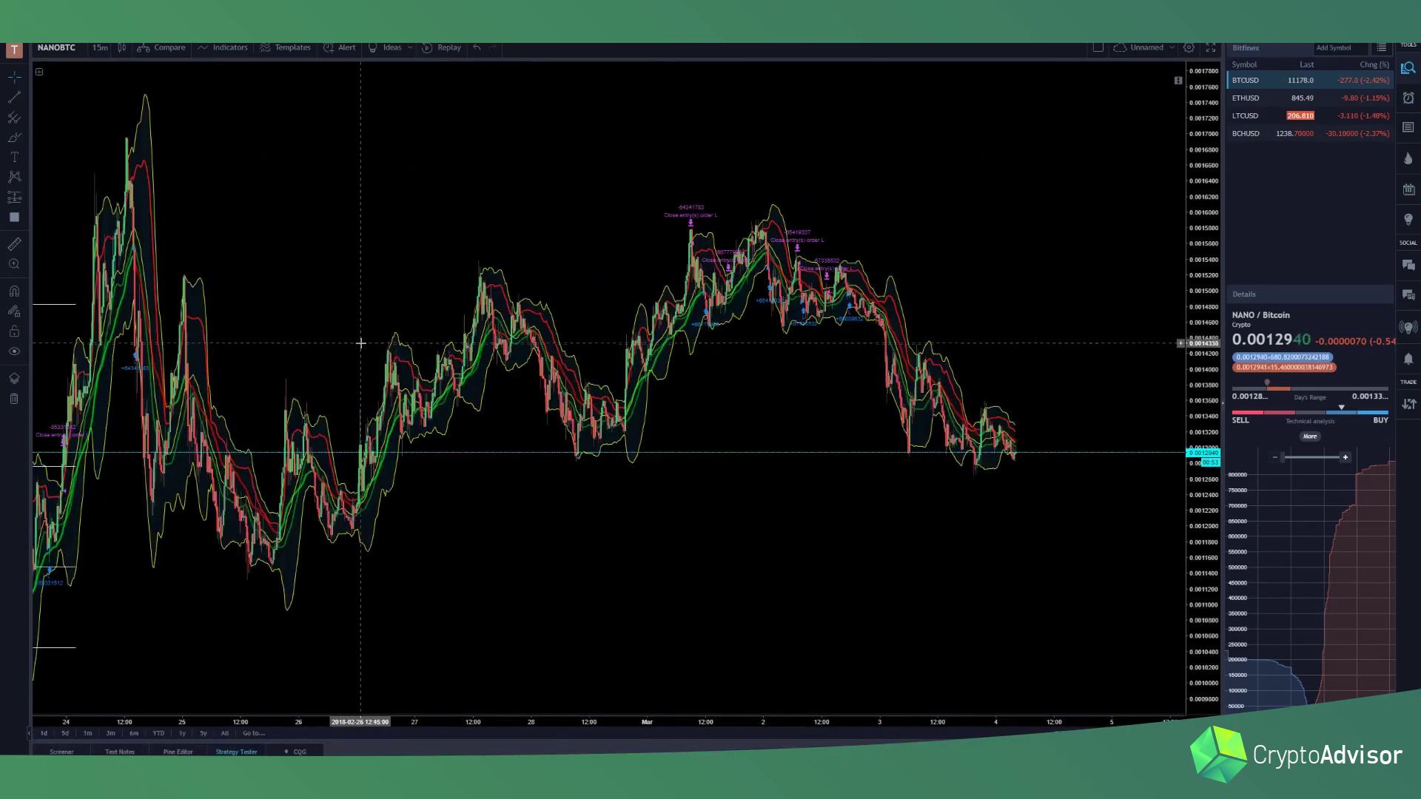
- Zoom and pan the chart toward the most recent candles
scroll(360, 343, "down", 3)
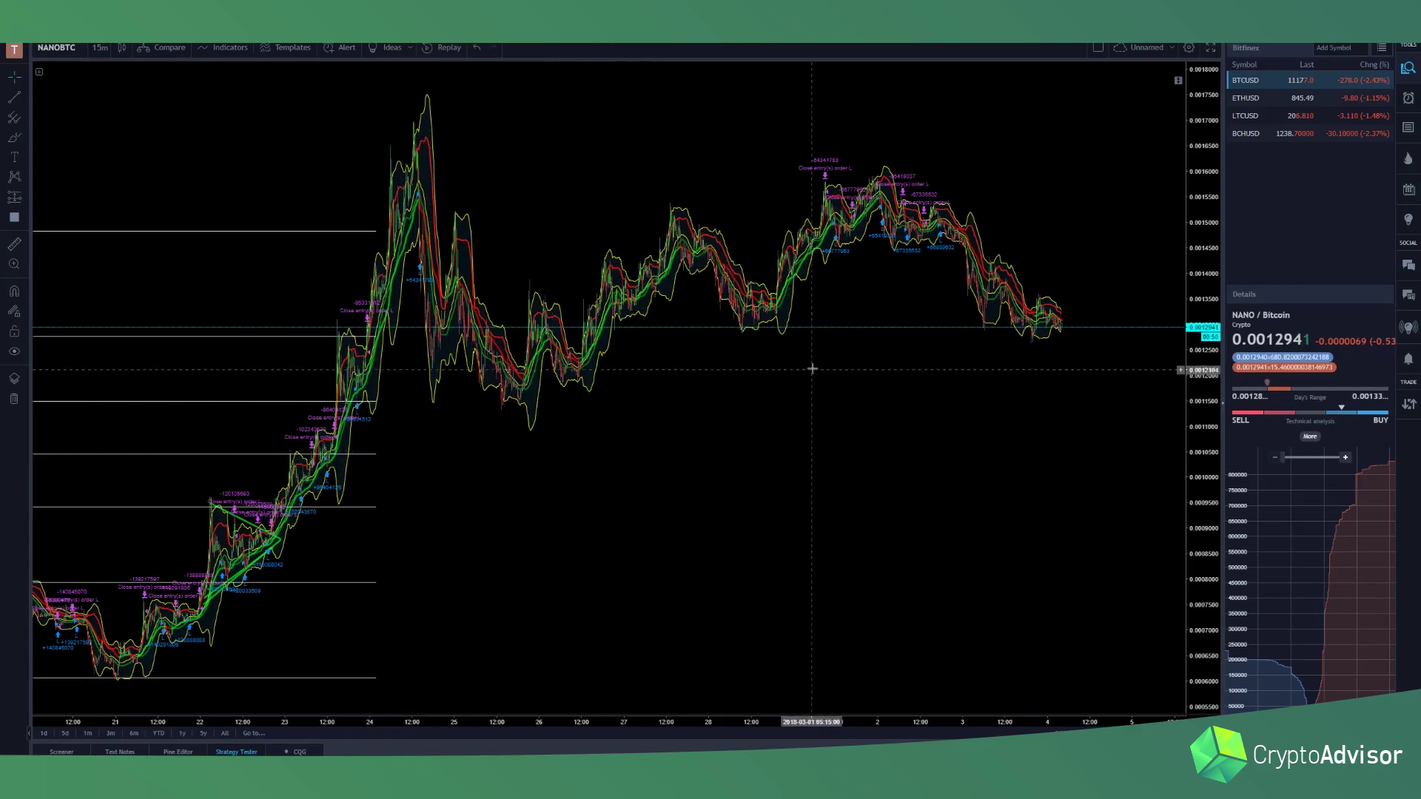
scroll(670, 381, "up", 4)
left_click_drag(673, 352, 904, 374)
scroll(819, 381, "up", 3)
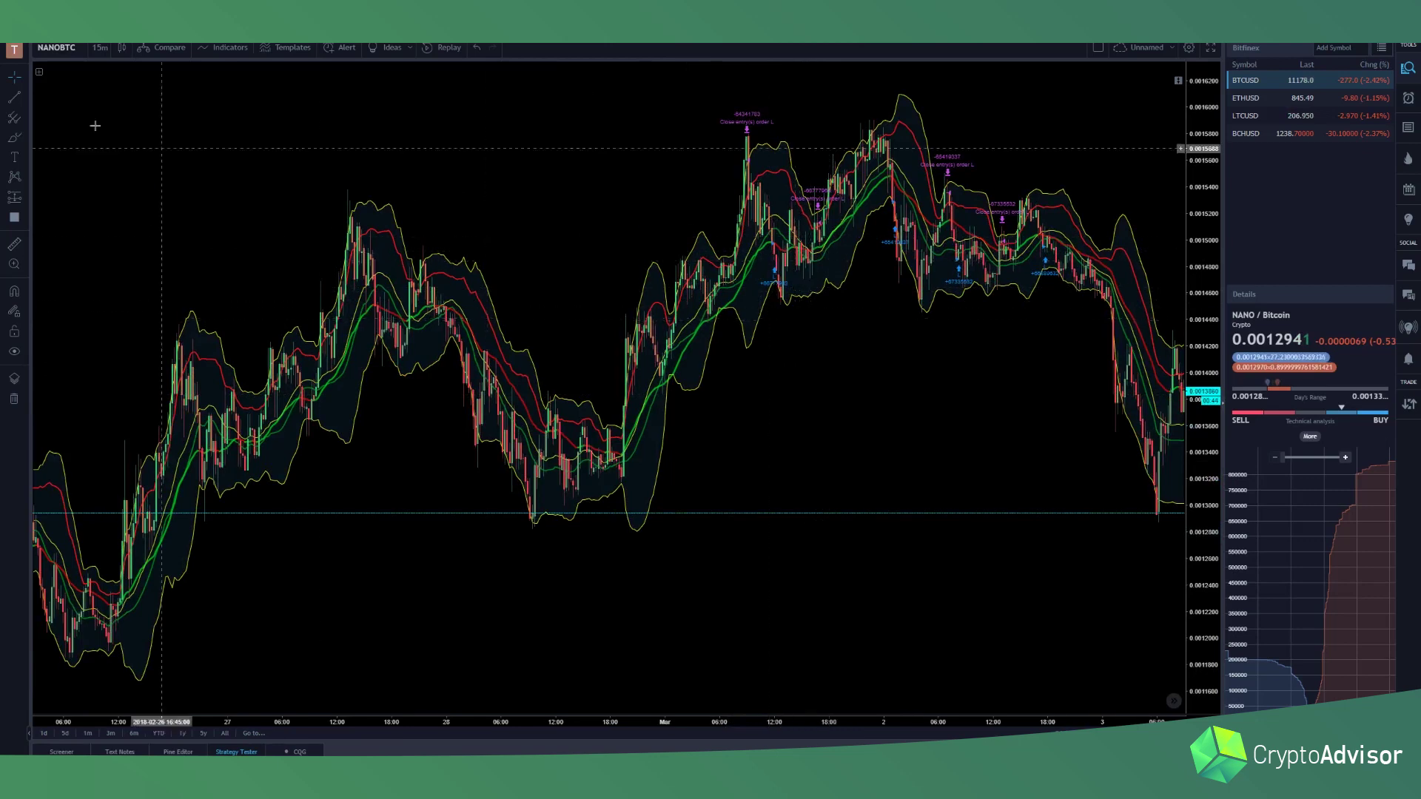
- Change the BB strategy's BB LOW input from 40 to 10 and move the dialog aside
left_click(39, 71)
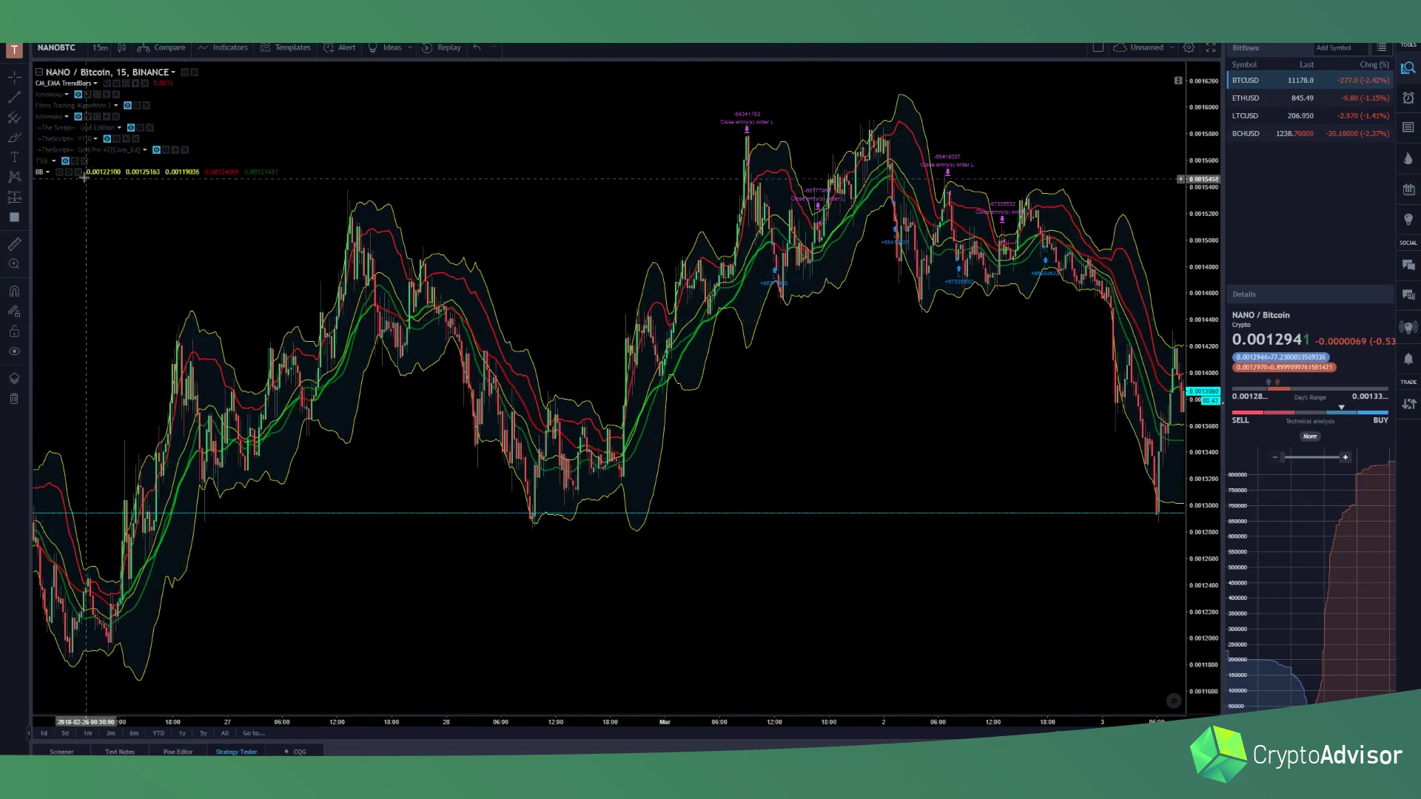
double_click(54, 127)
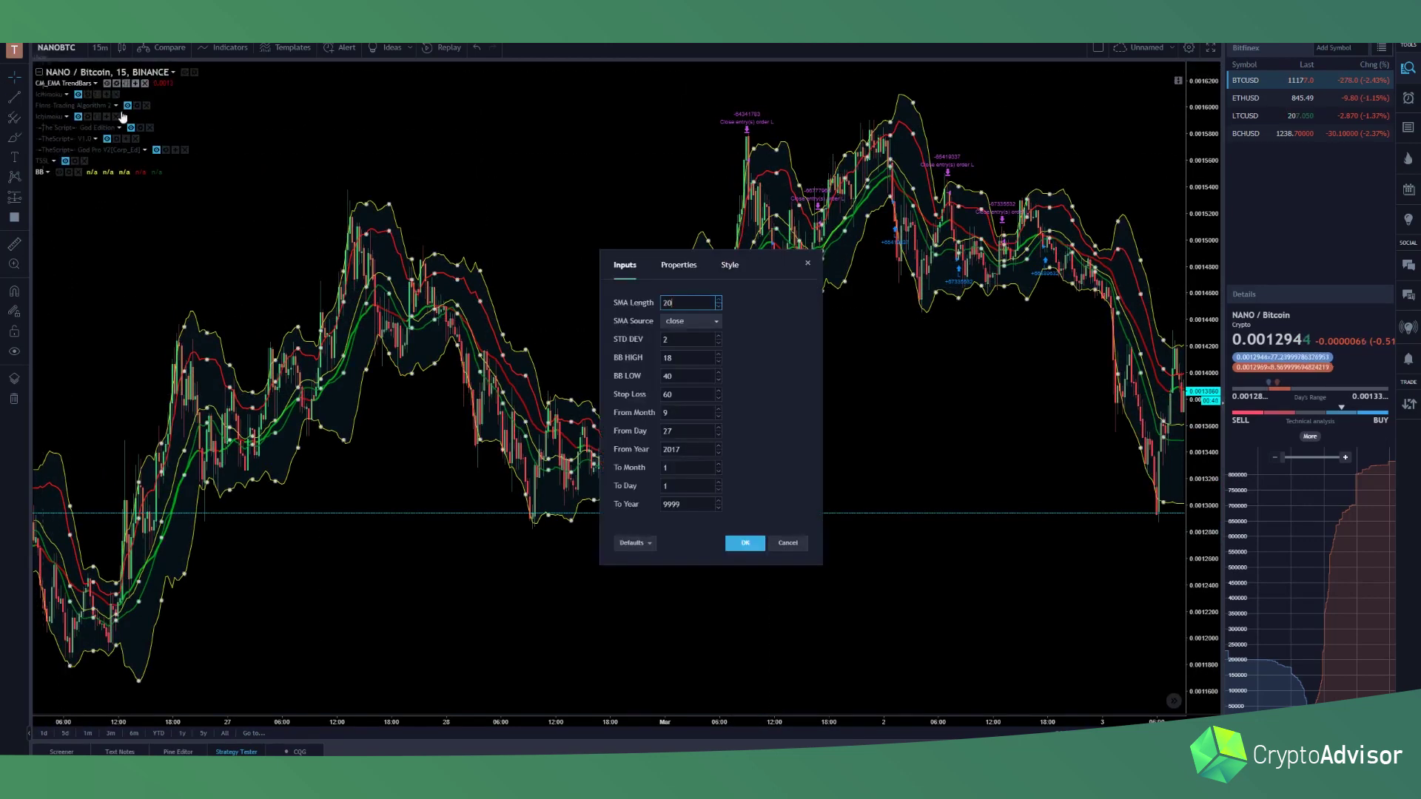
left_click(674, 357)
left_click(674, 376)
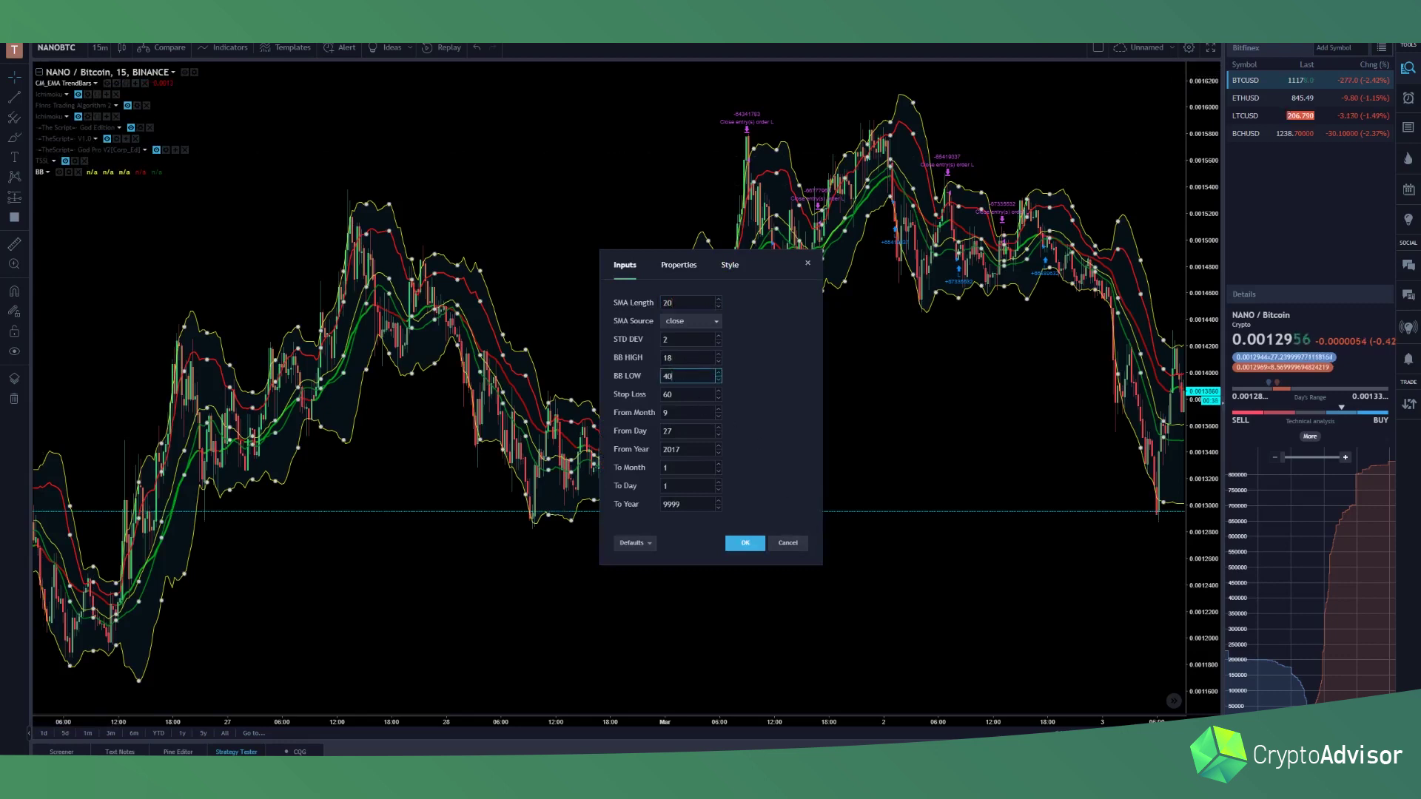
left_click_drag(675, 376, 650, 373)
type("10")
left_click(744, 282)
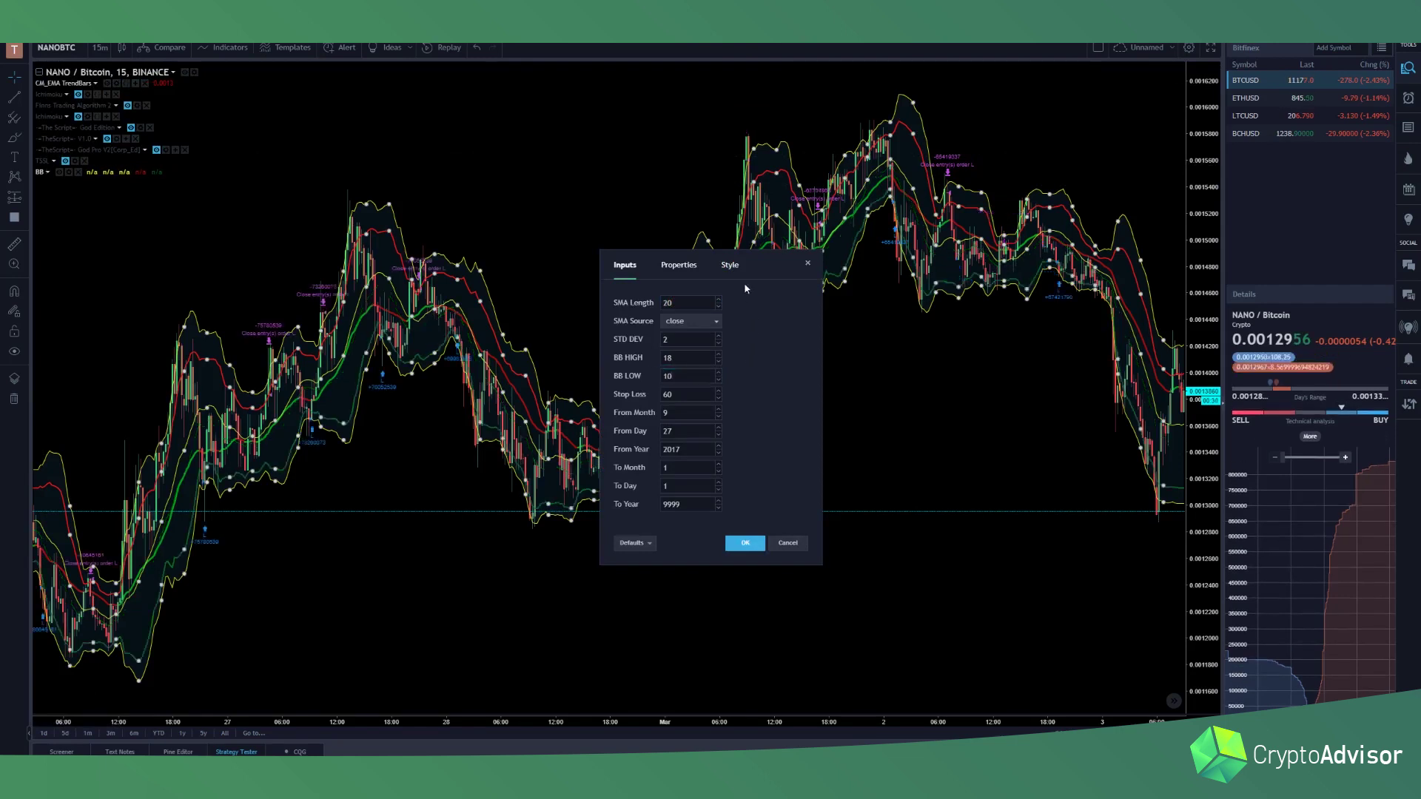
left_click_drag(762, 259, 478, 297)
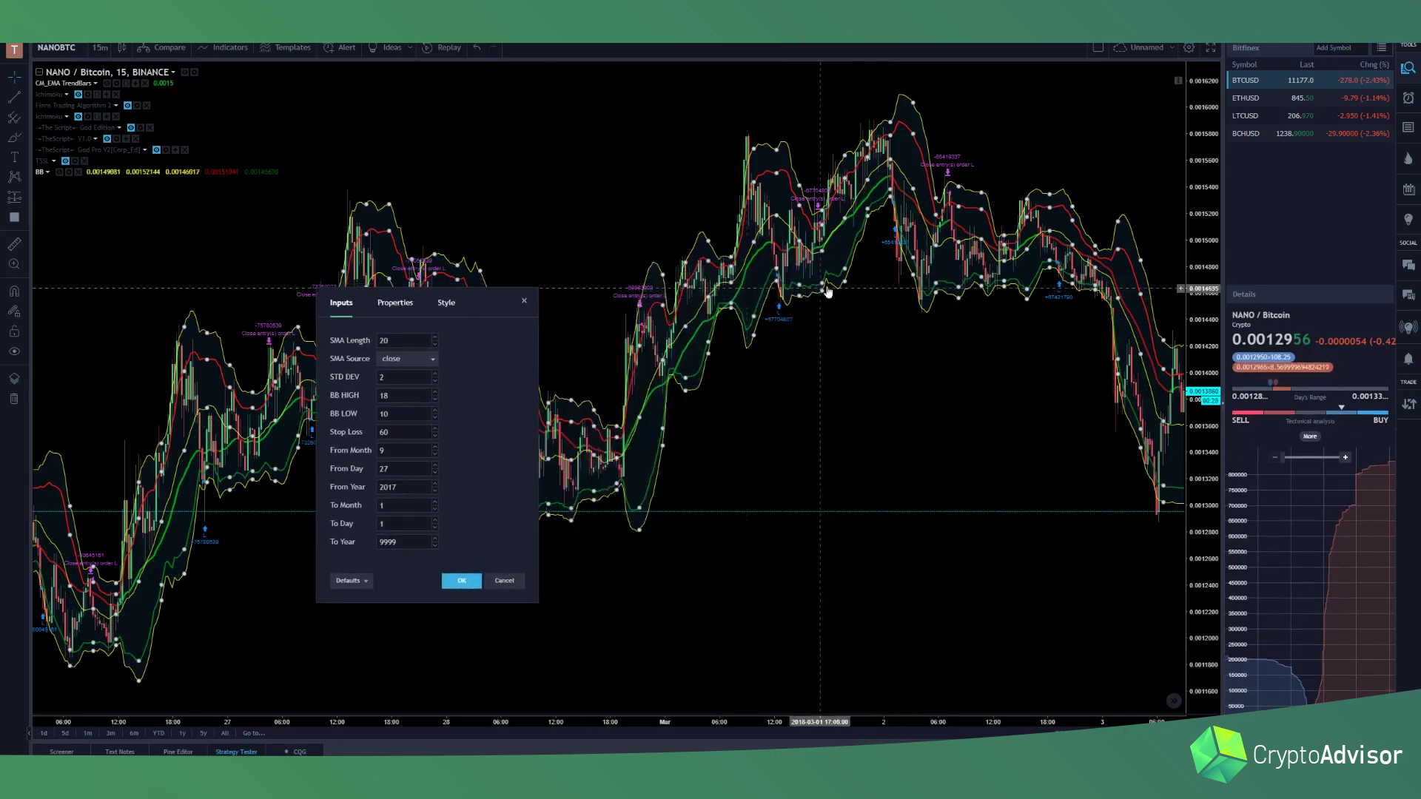